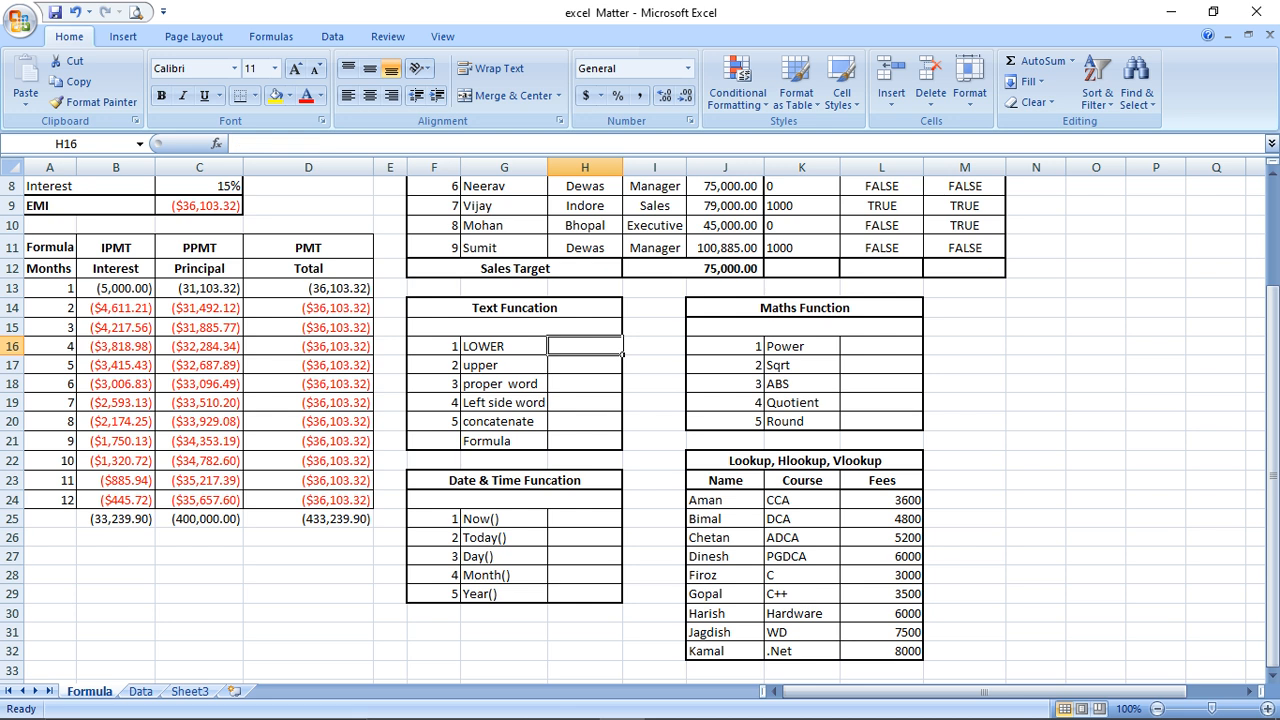
# Enter =LOWER(G16) in H16 so it returns 'lower', then check the formula
pyautogui.write('=lower')
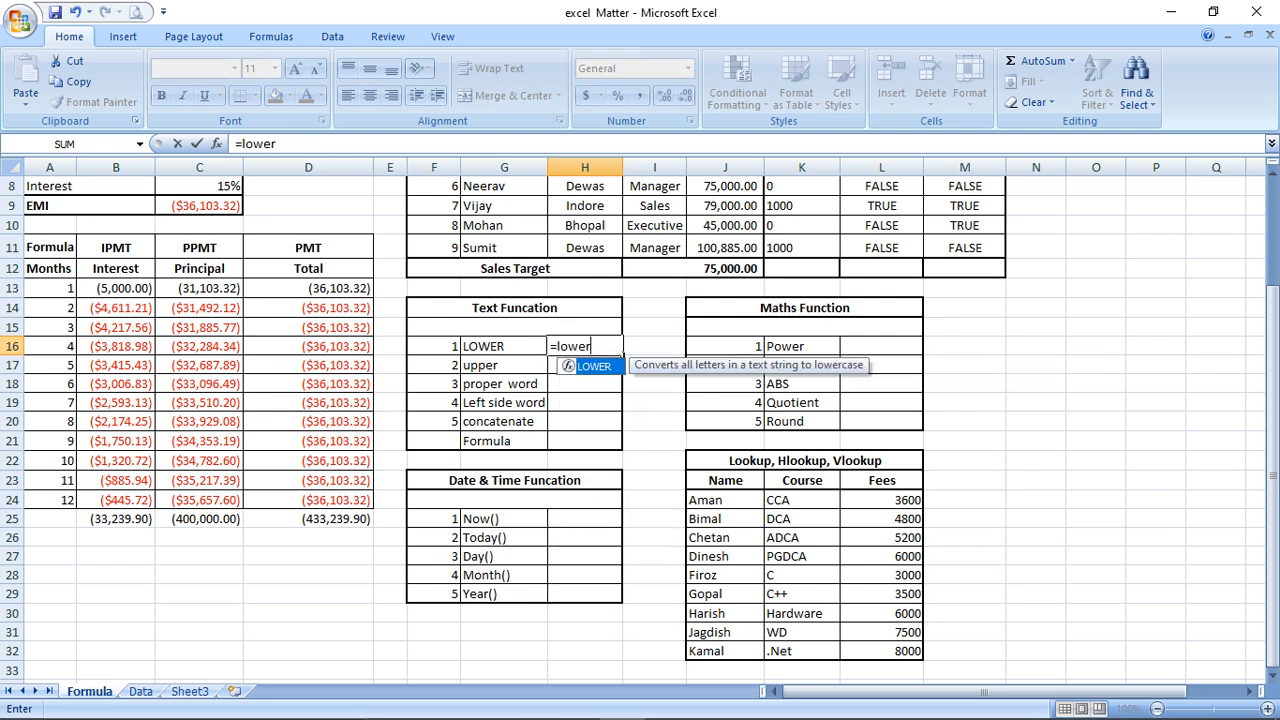
pyautogui.write('(')
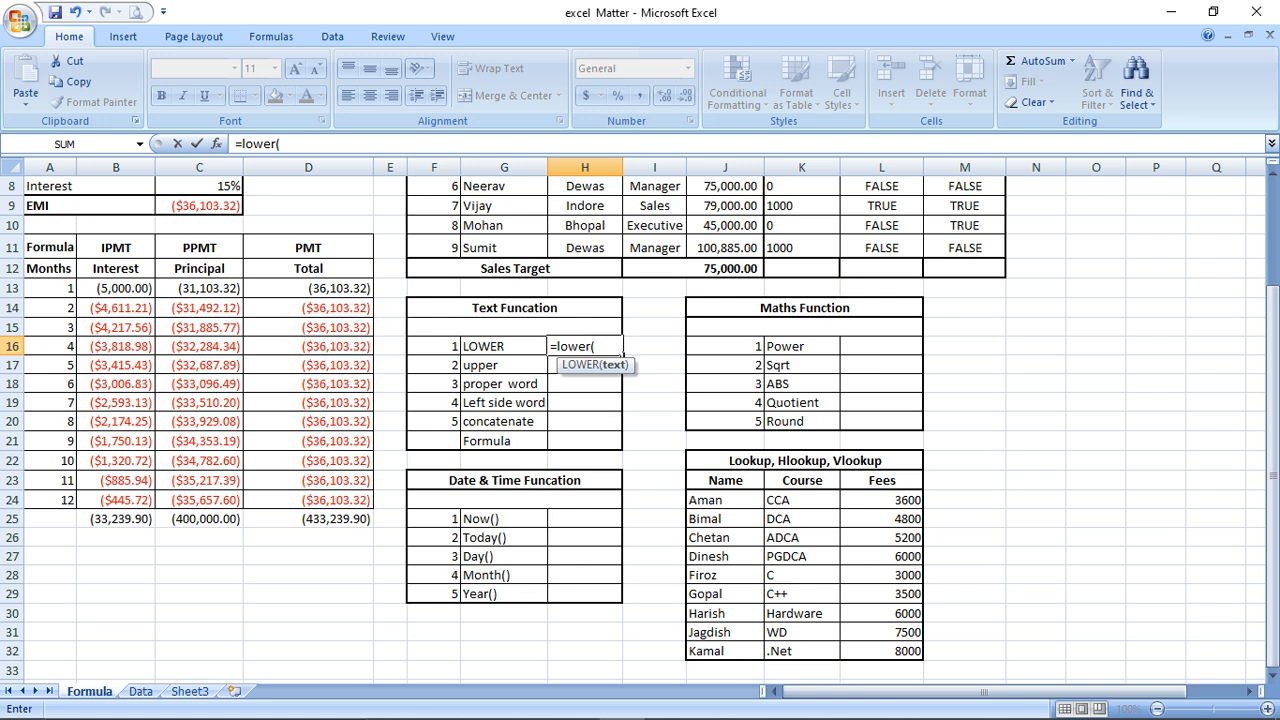
pyautogui.click(504, 346)
pyautogui.write(')')
pyautogui.press('Return')
pyautogui.press('Up')
pyautogui.press('Down')
pyautogui.press('Up')
pyautogui.press('Down')
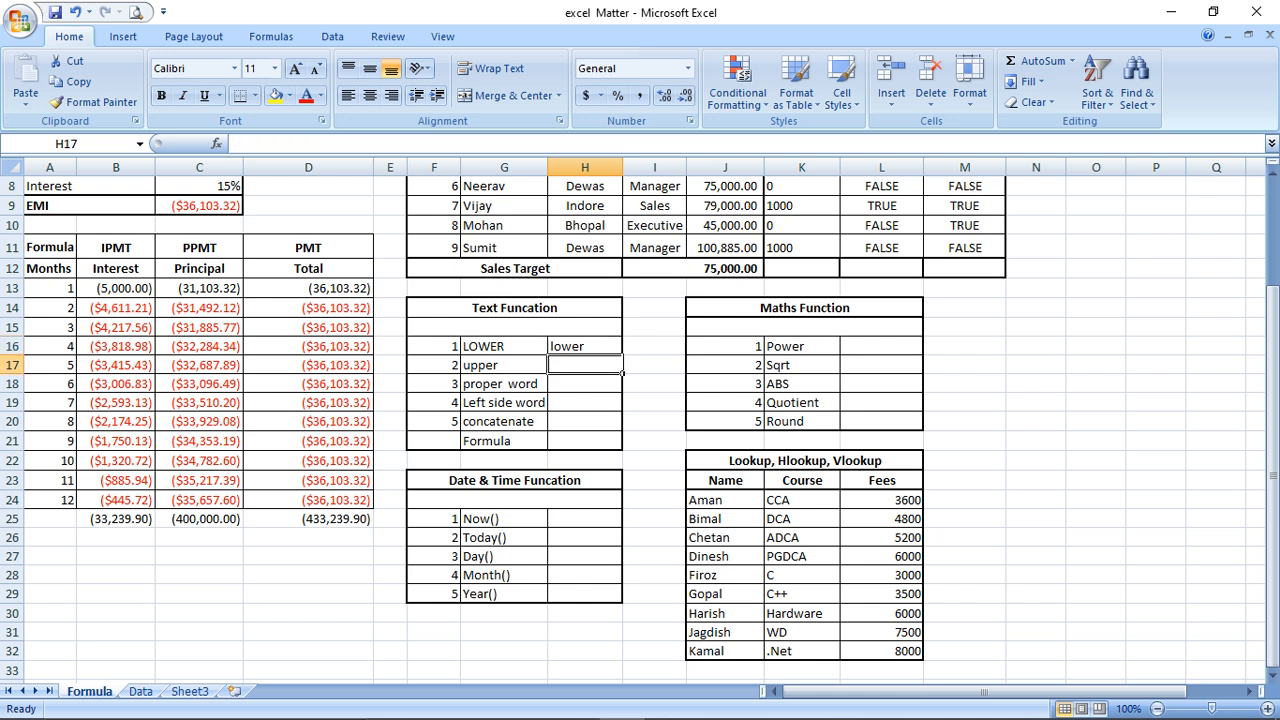
pyautogui.press('Up')
pyautogui.press('Down')
# Enter =UPPER(G17) in H17 to display 'UPPER'
pyautogui.write('=')
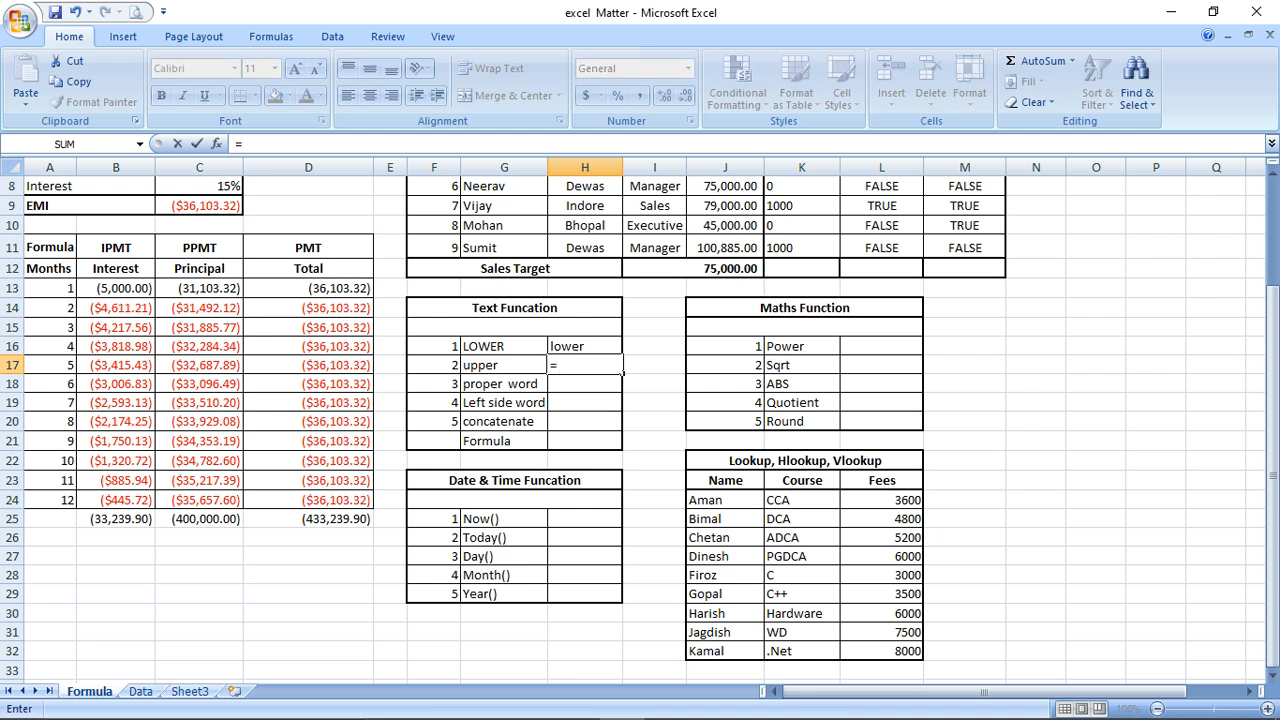
pyautogui.write('upper(')
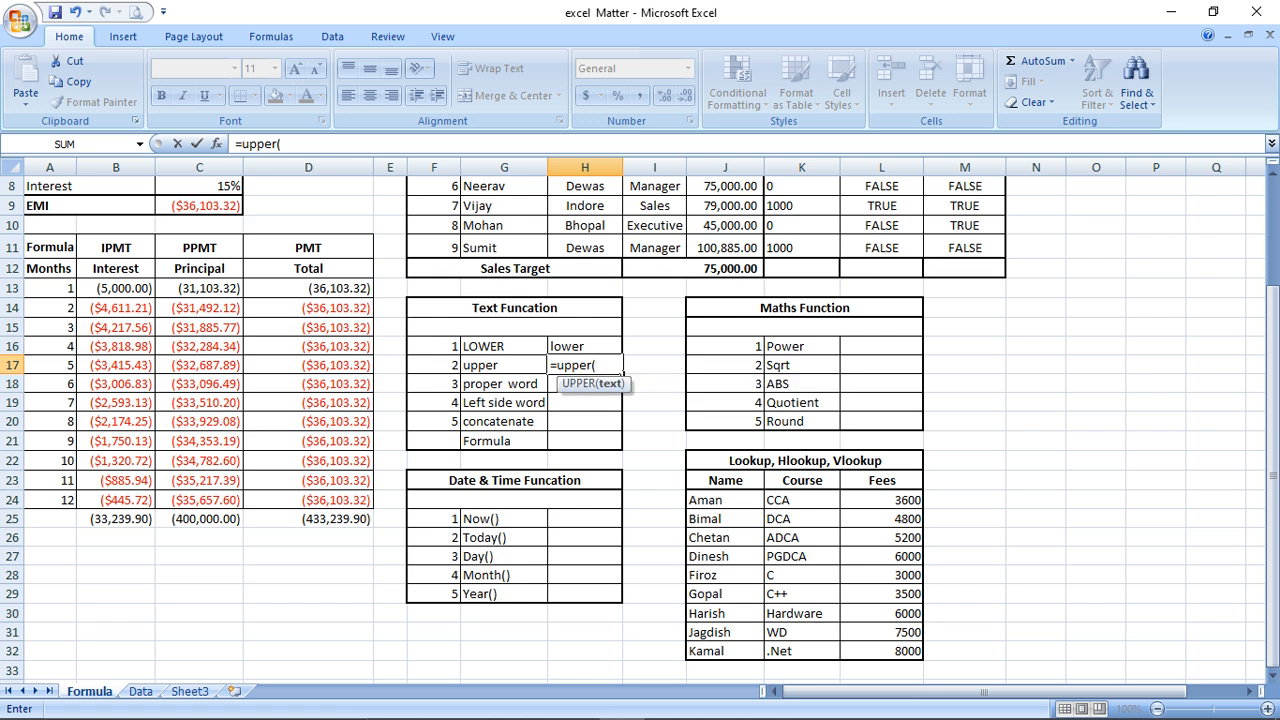
pyautogui.press('Left')
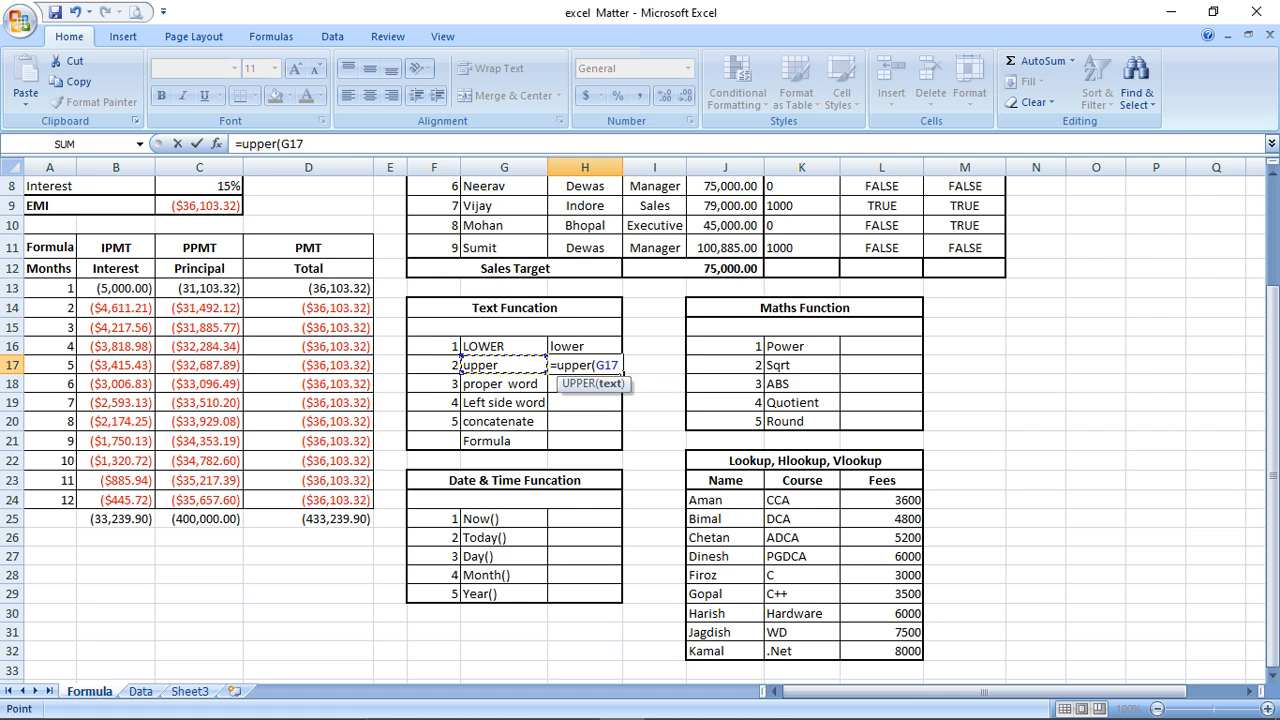
pyautogui.write(')')
pyautogui.press('Return')
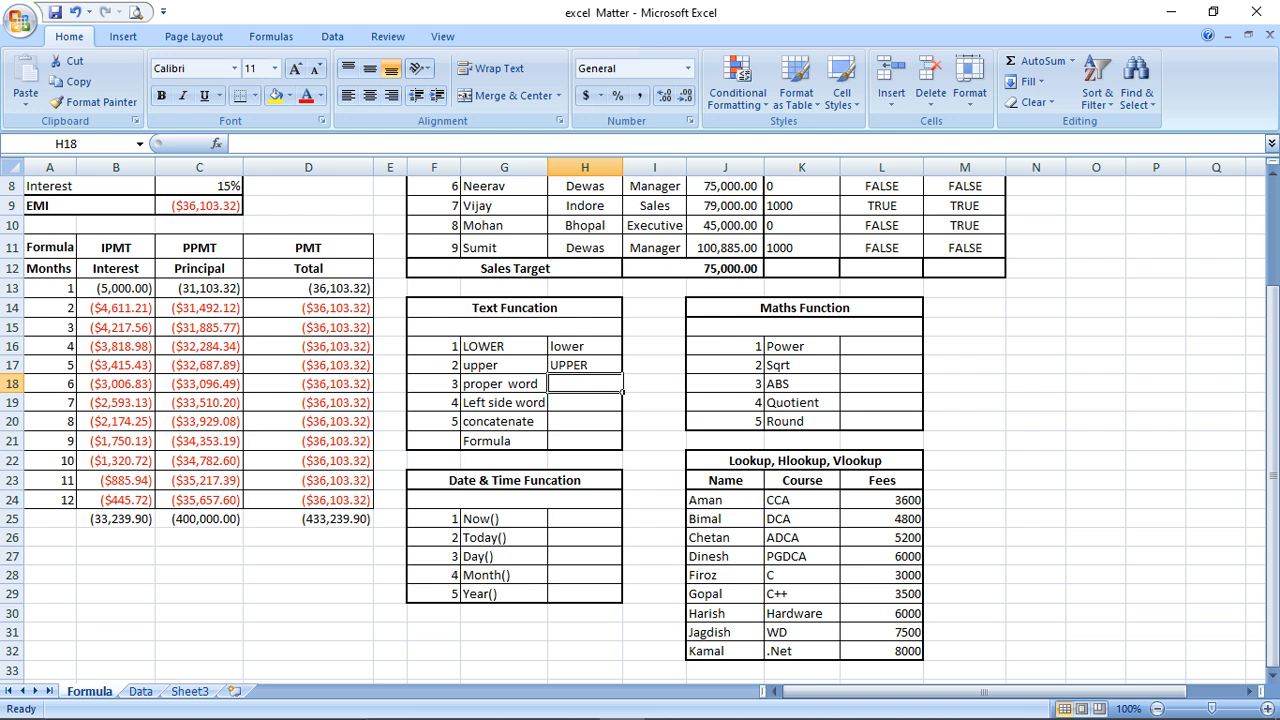
# Enter =PROPER(G18) in H18 so it shows 'Proper Word'
pyautogui.write('=proper')
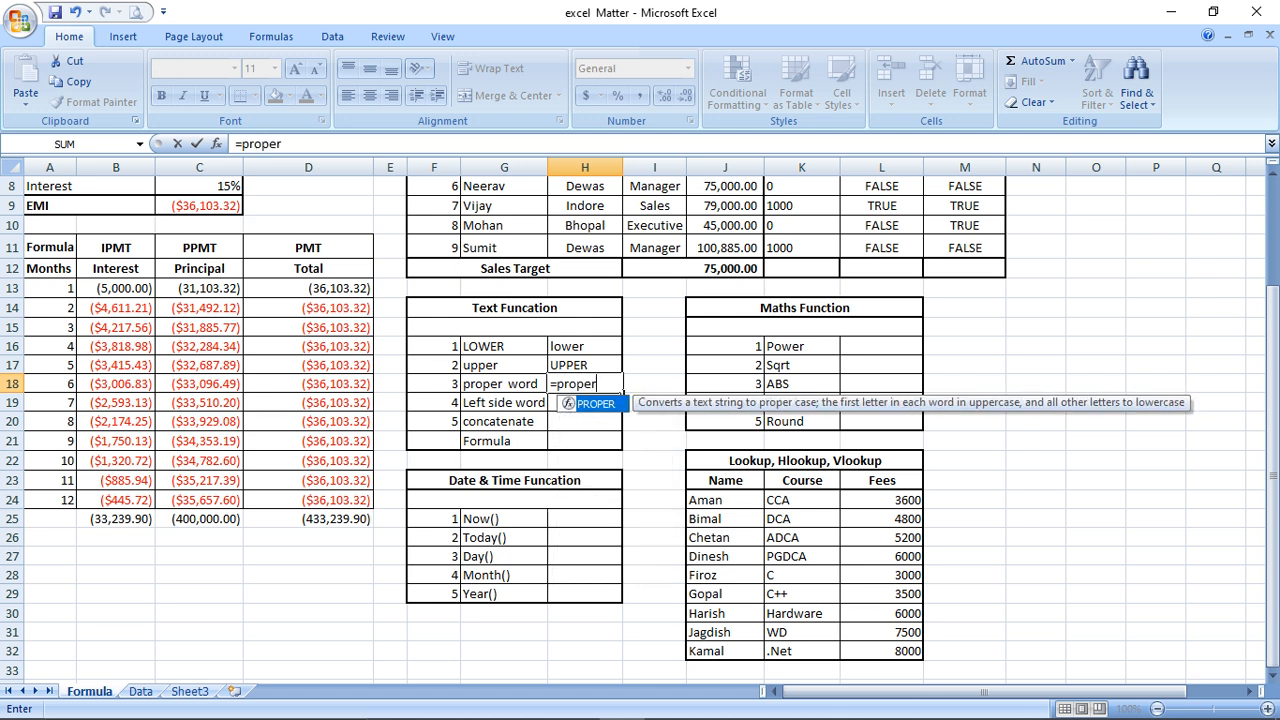
pyautogui.write('(')
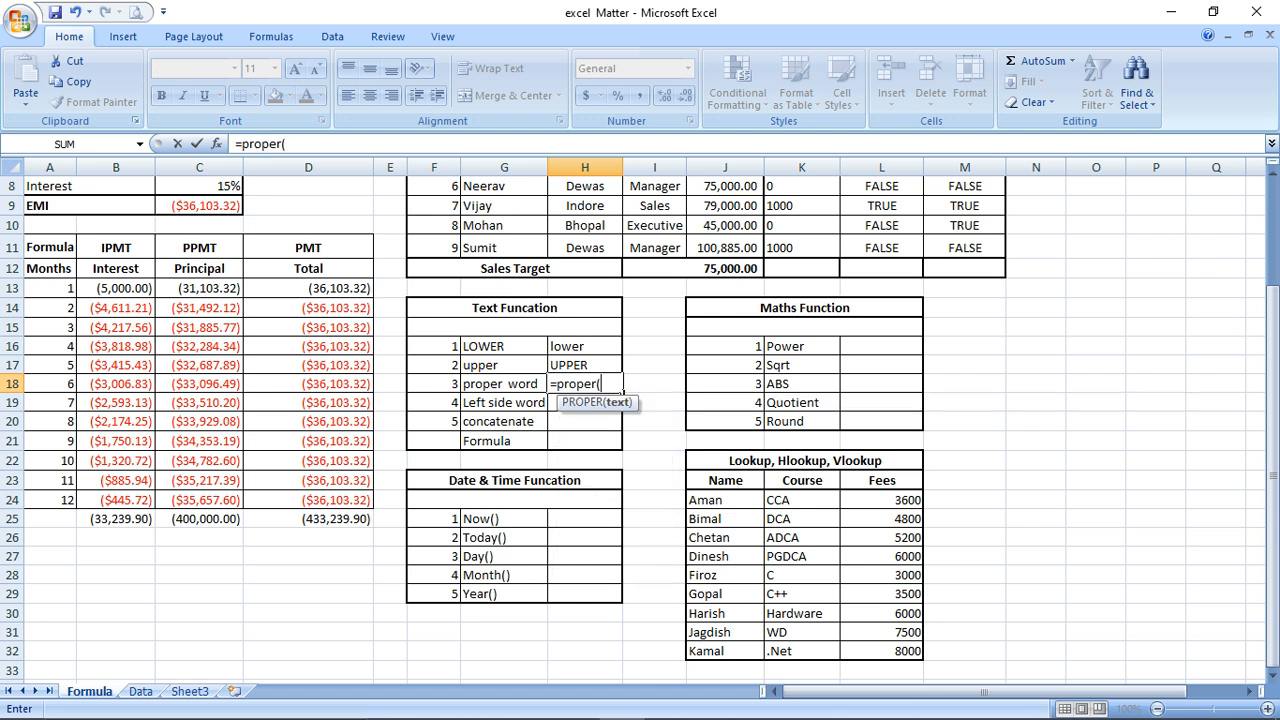
pyautogui.press('Left')
pyautogui.write(')')
pyautogui.press('Return')
pyautogui.press('Up')
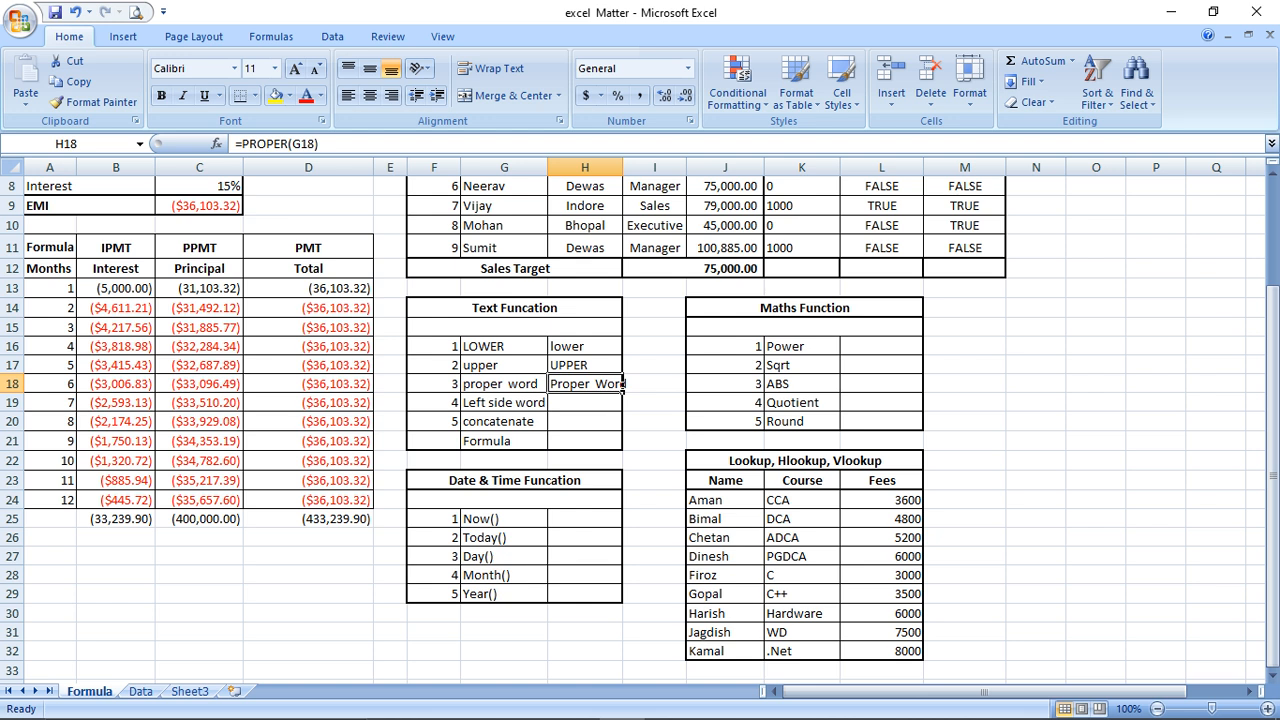
pyautogui.press('Down')
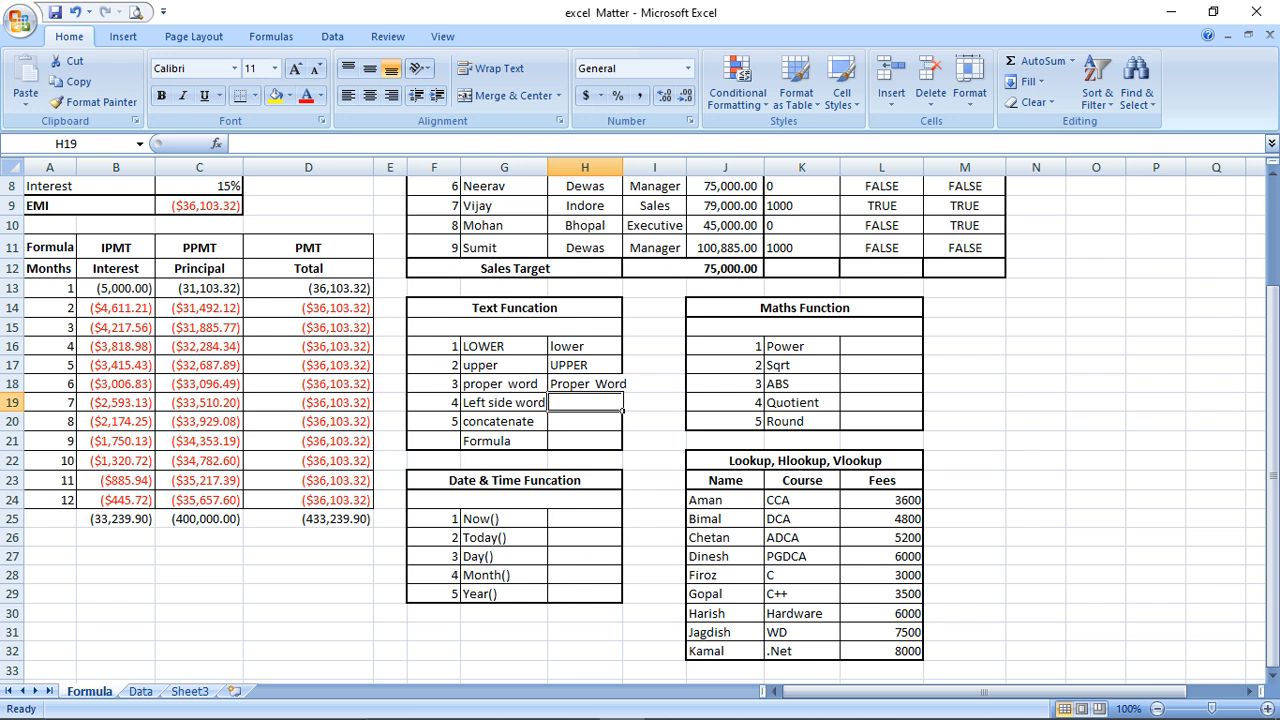
# Enter =LEFT(G19,4) in H19 to extract 'Left'
pyautogui.write('=')
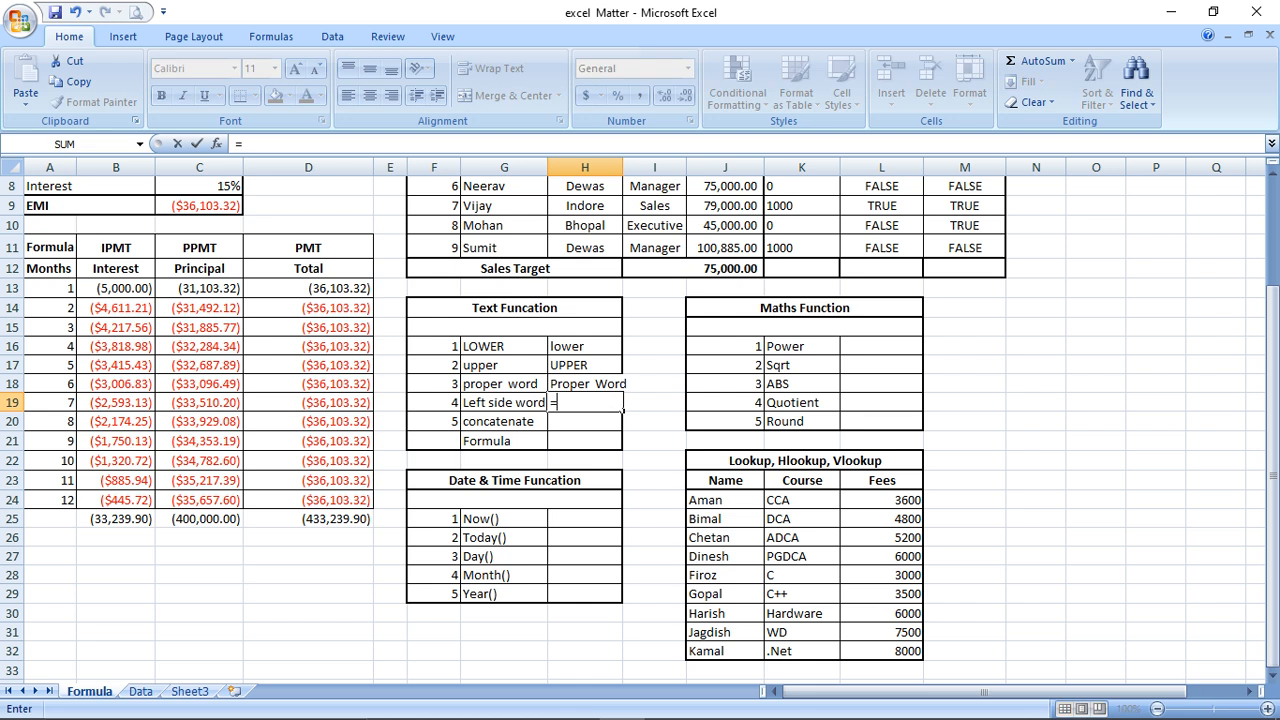
pyautogui.write('left')
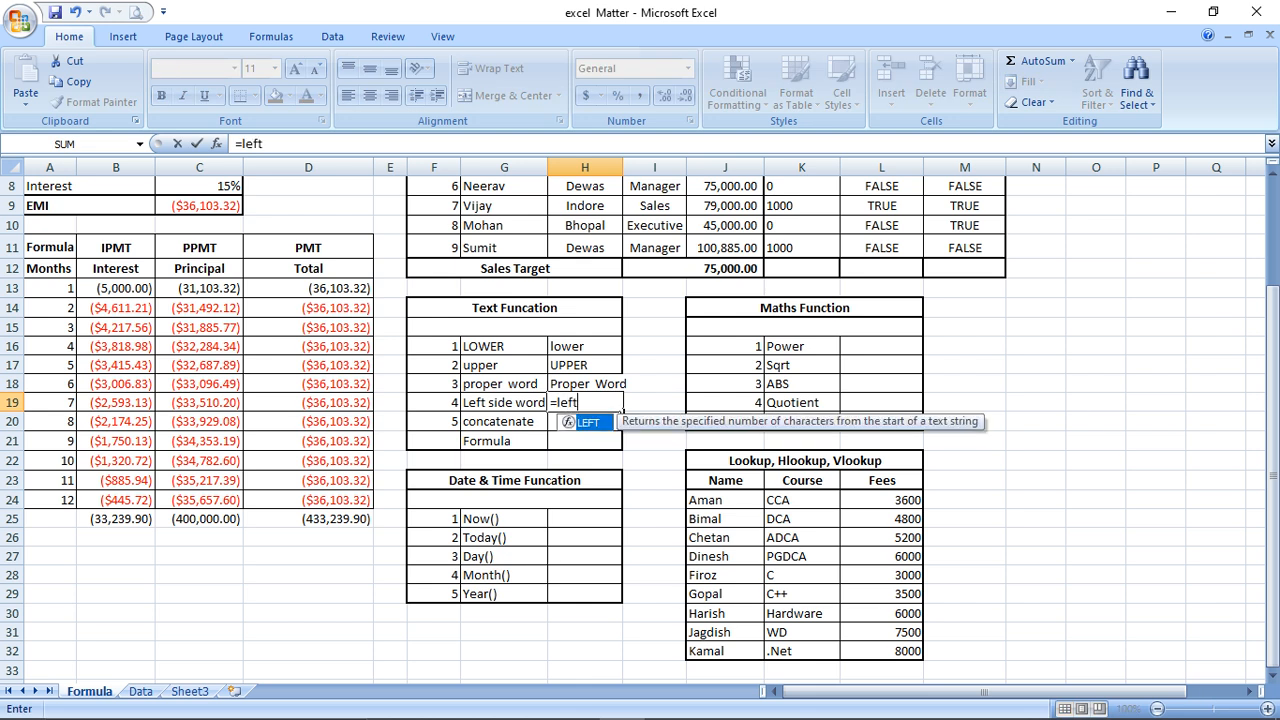
pyautogui.write('(')
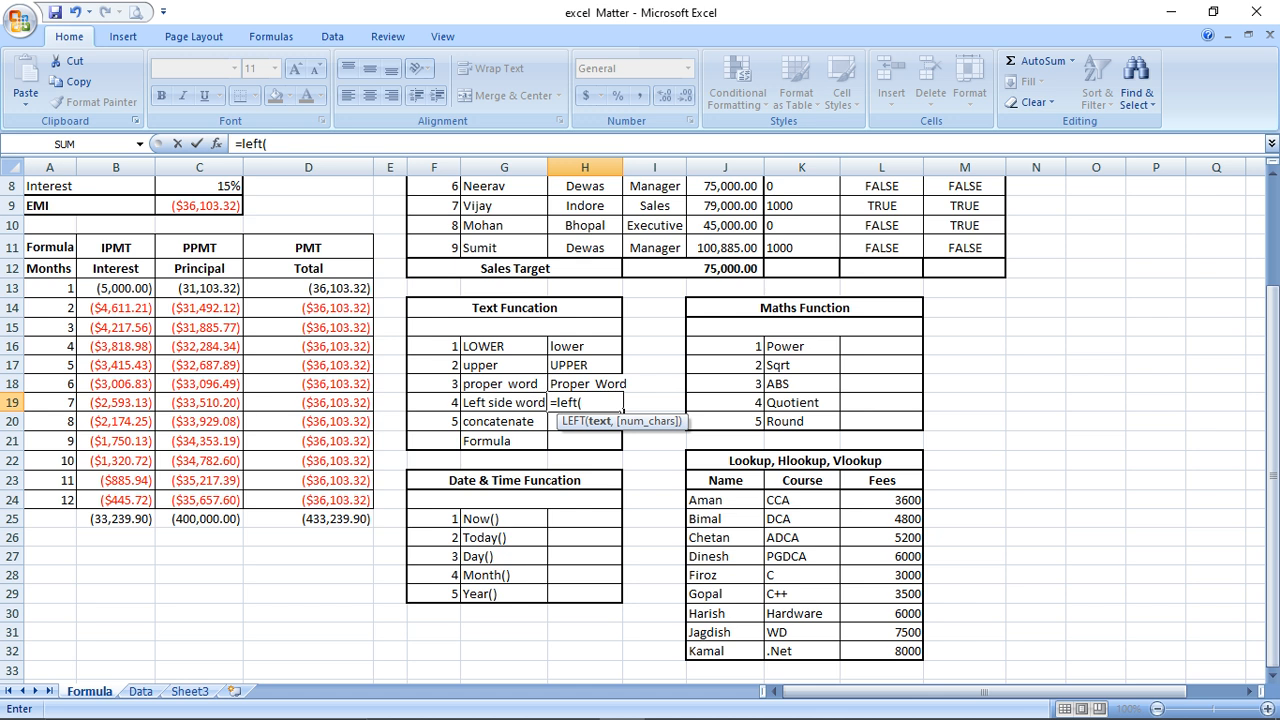
pyautogui.press('Left')
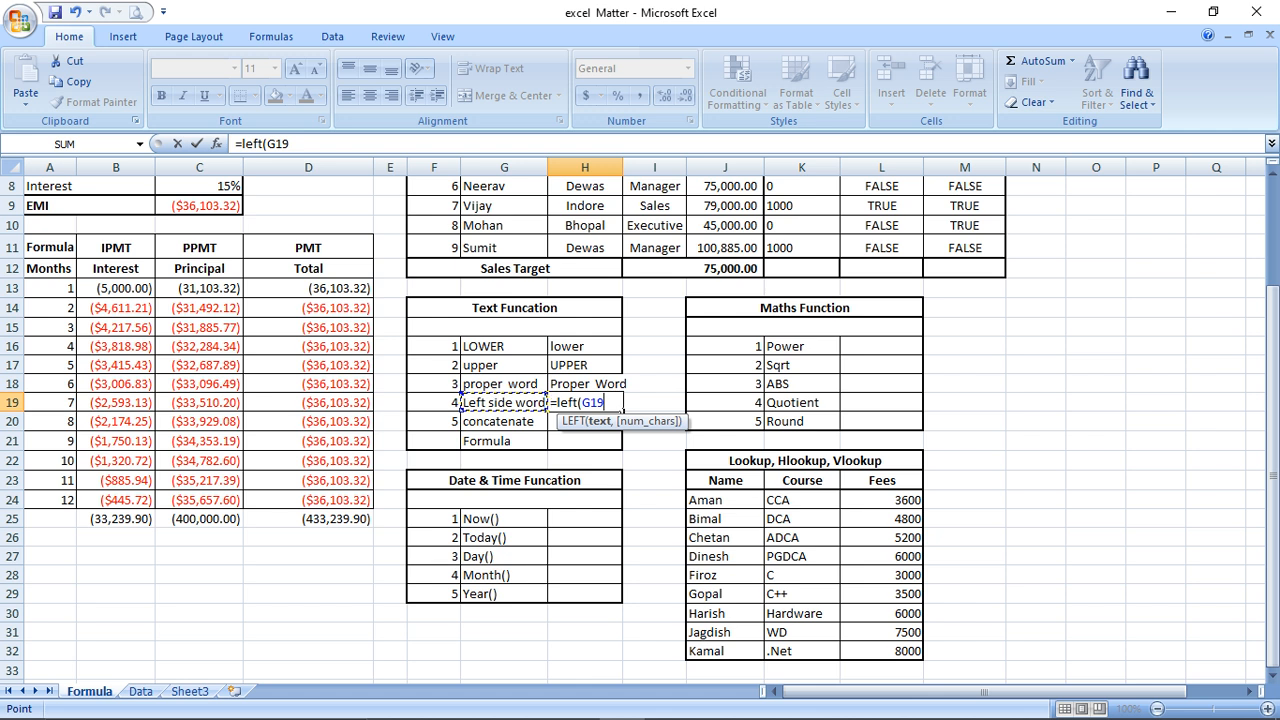
pyautogui.write(',')
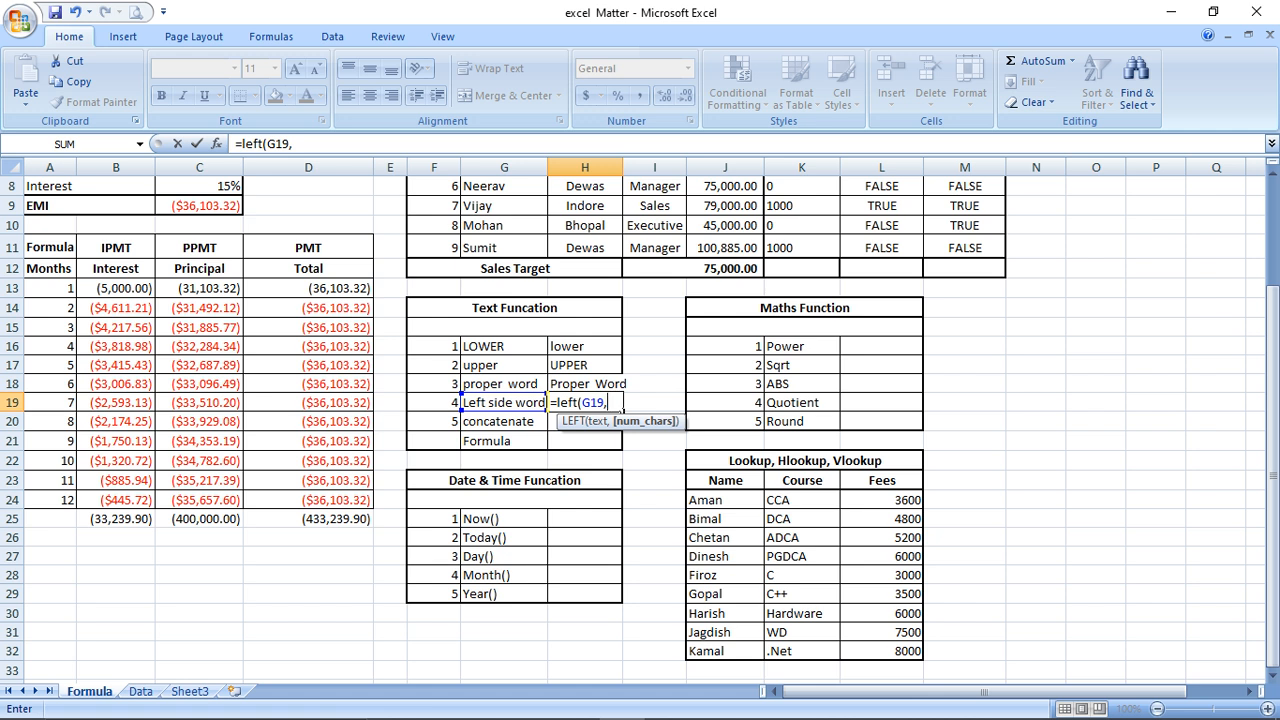
pyautogui.write('4)')
pyautogui.press('Return')
pyautogui.press('Up')
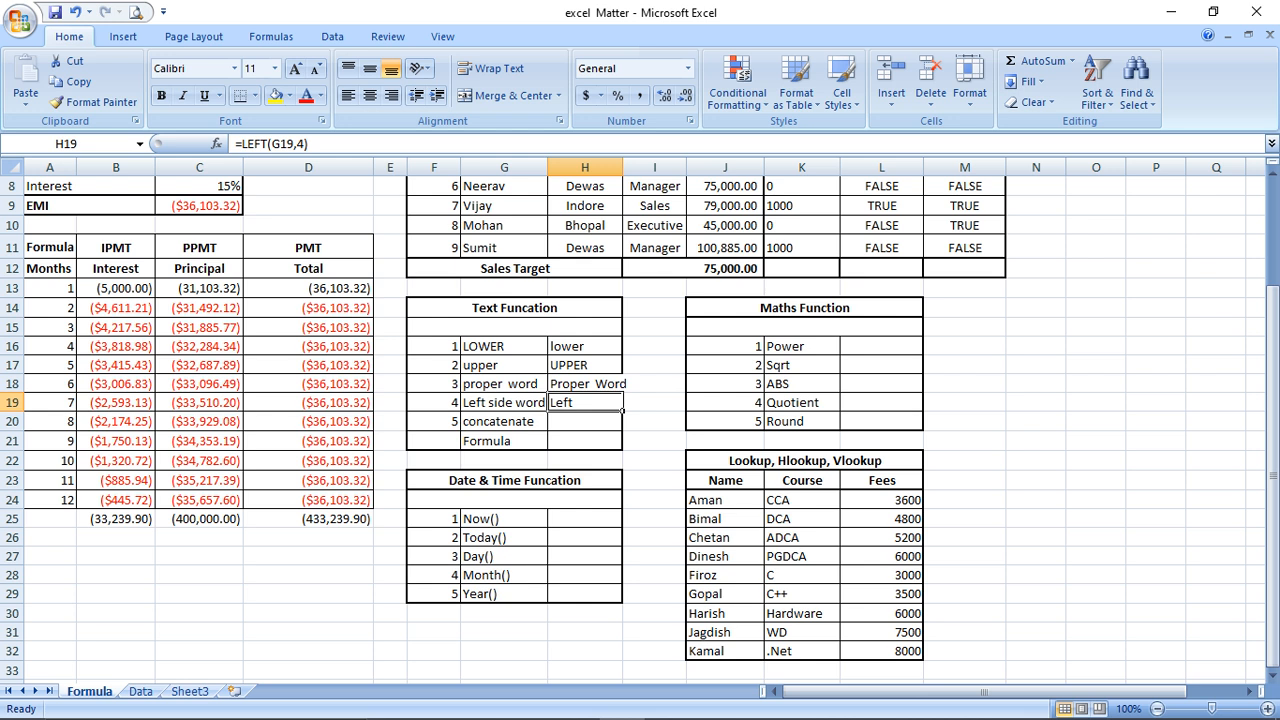
# Change the LEFT character count in H19 from 4 to 5
pyautogui.press('F2')
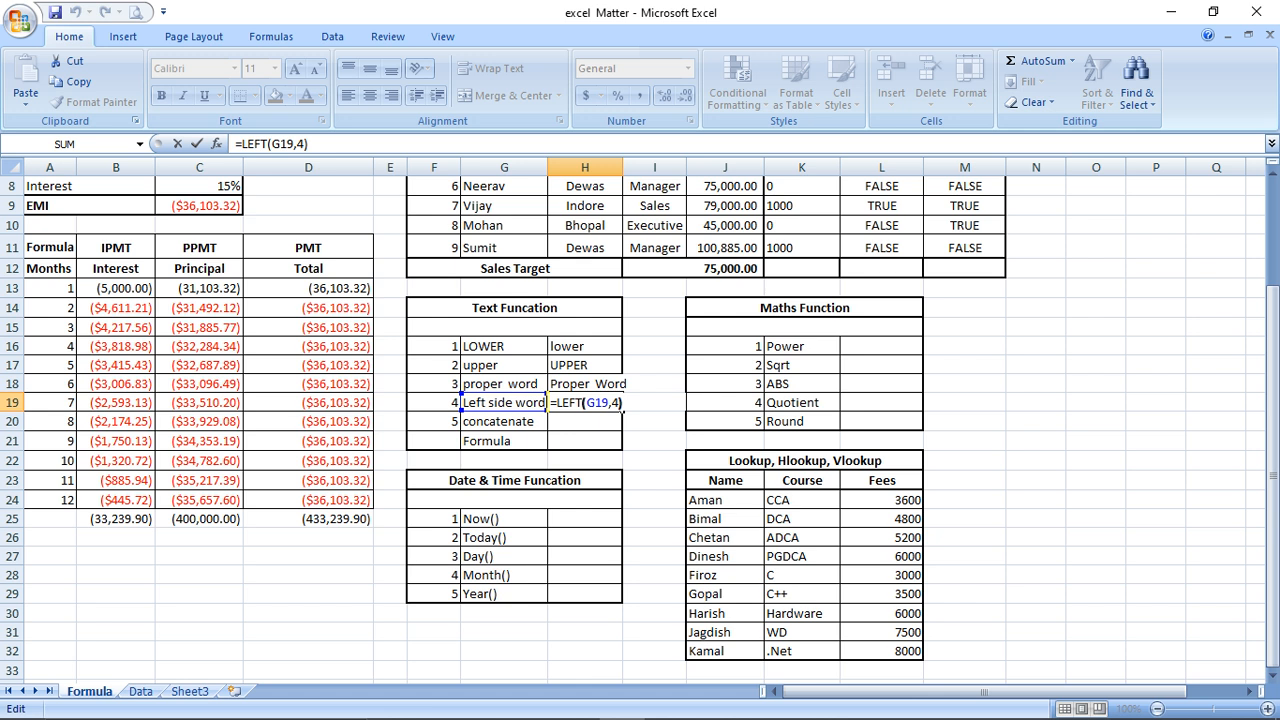
pyautogui.press('Left')
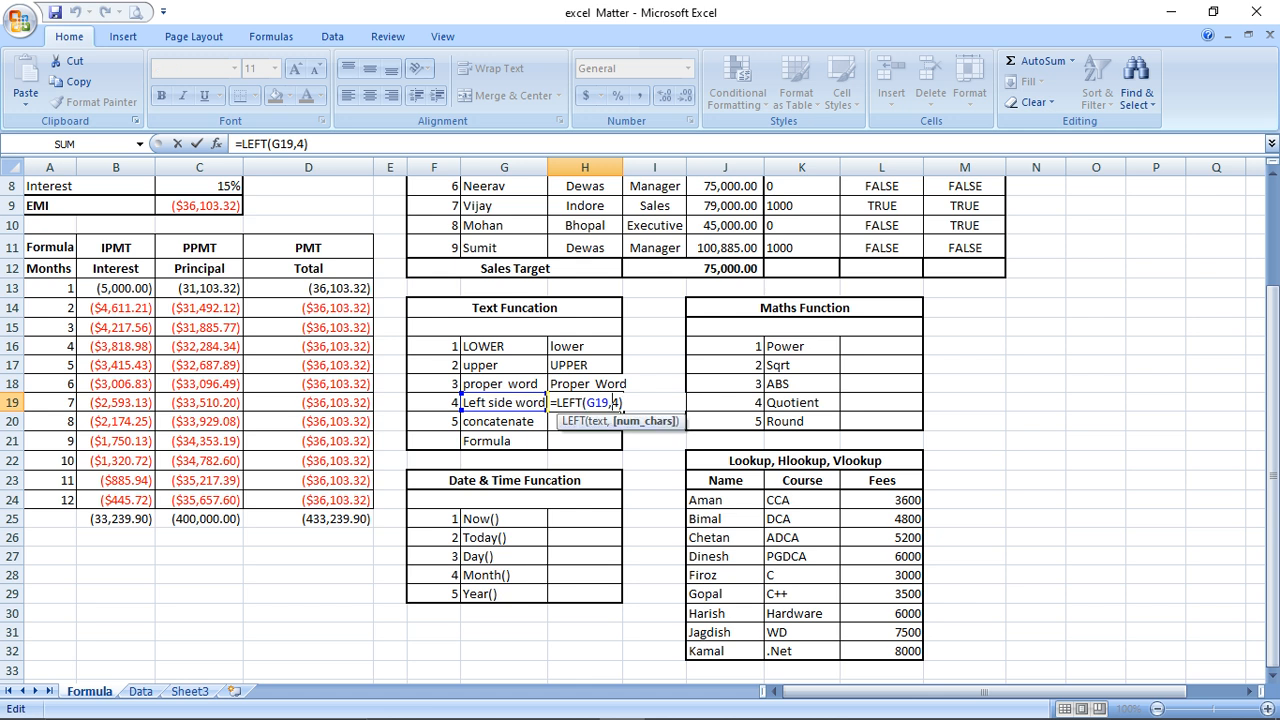
pyautogui.press('BackSpace')
pyautogui.write('5')
pyautogui.press('Return')
pyautogui.press('Up')
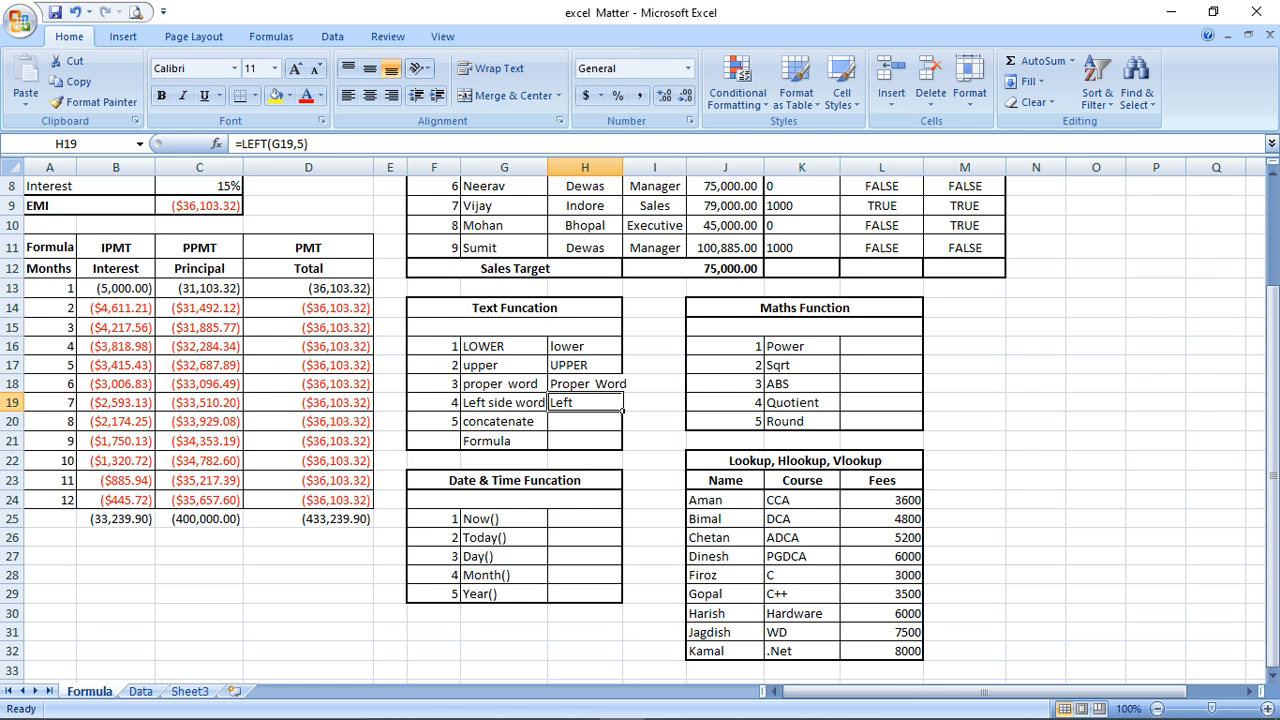
# Raise the count to 6 so =LEFT(G19,6) returns 'Left s'
pyautogui.press('F2')
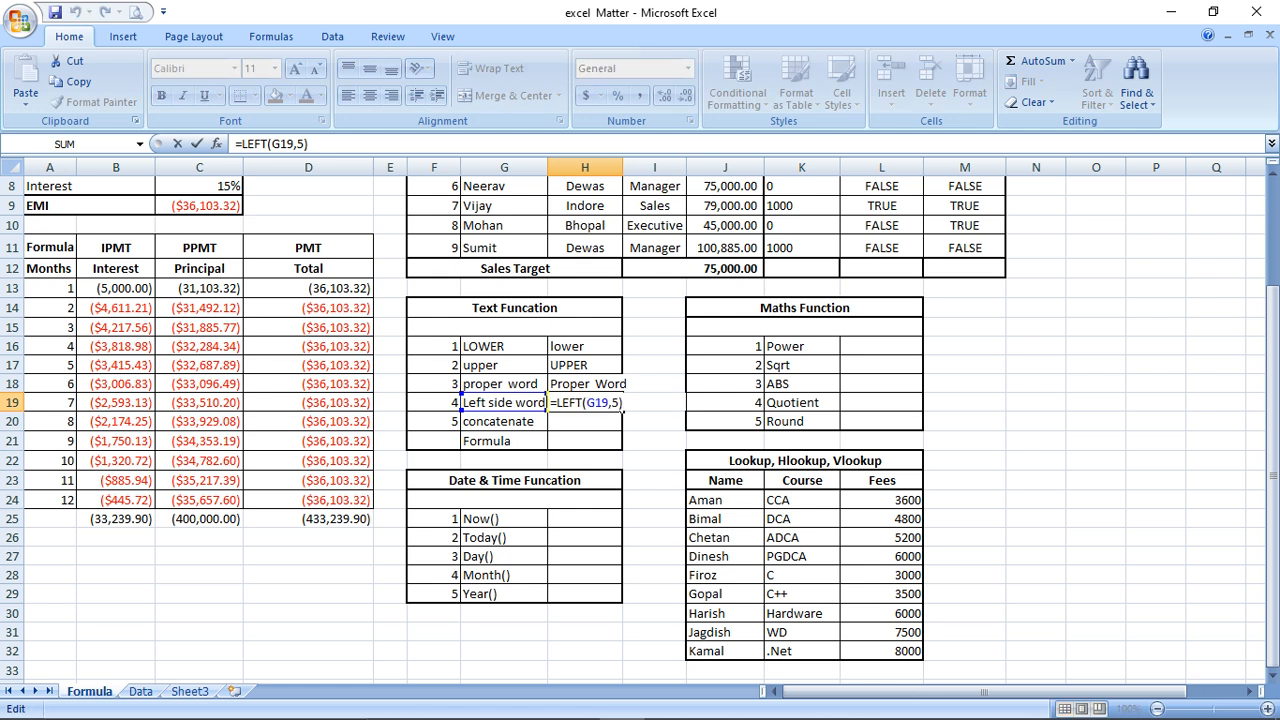
pyautogui.press('Left')
pyautogui.press('Left')
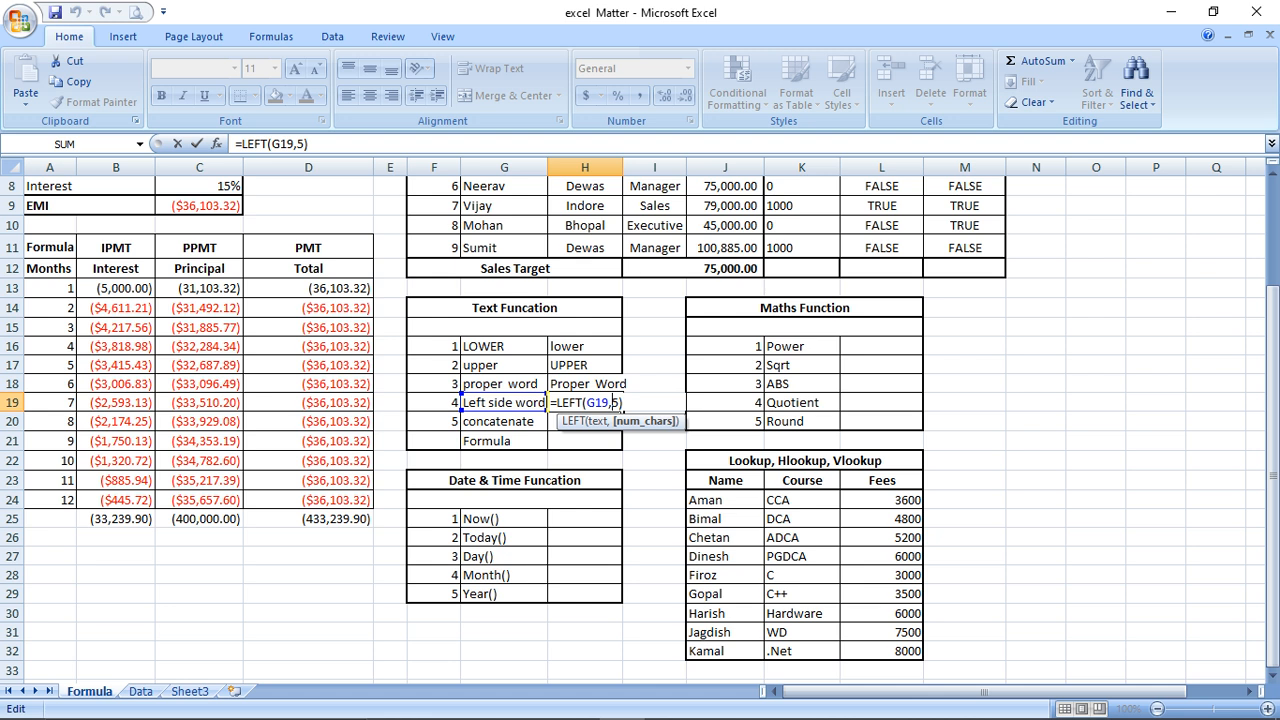
pyautogui.press('BackSpace')
pyautogui.write('6')
pyautogui.press('Return')
pyautogui.press('Up')
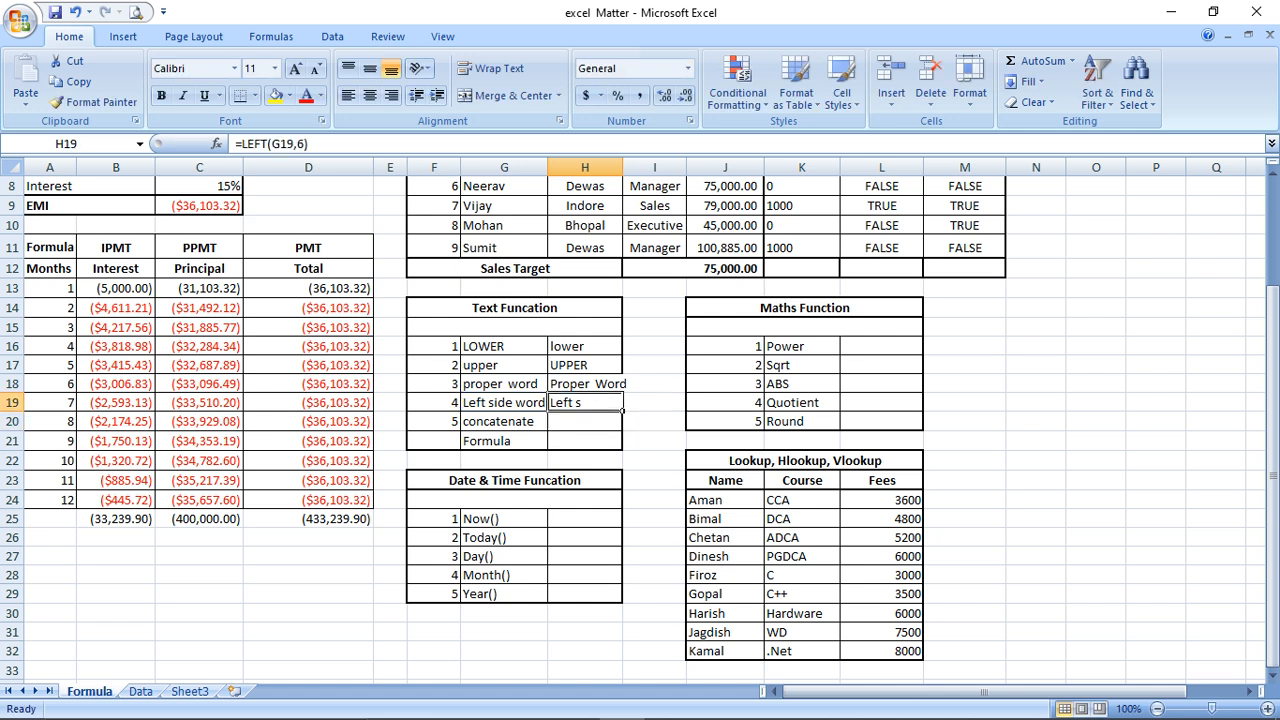
# Reopen H19's formula and erase the LEFT function name to replace it
pyautogui.press('F2')
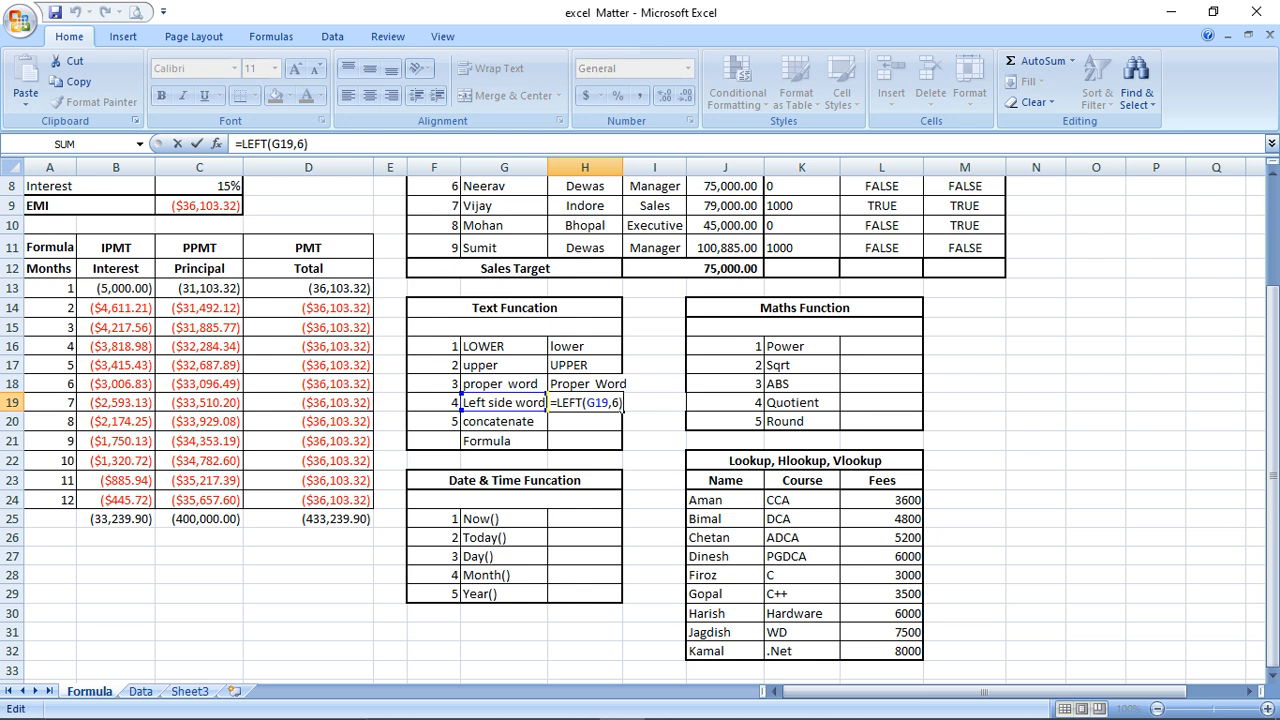
pyautogui.press('Left')
pyautogui.press('Left')
pyautogui.press('Left')
pyautogui.press('Left')
pyautogui.press('Left')
pyautogui.press('Left')
pyautogui.press('Left')
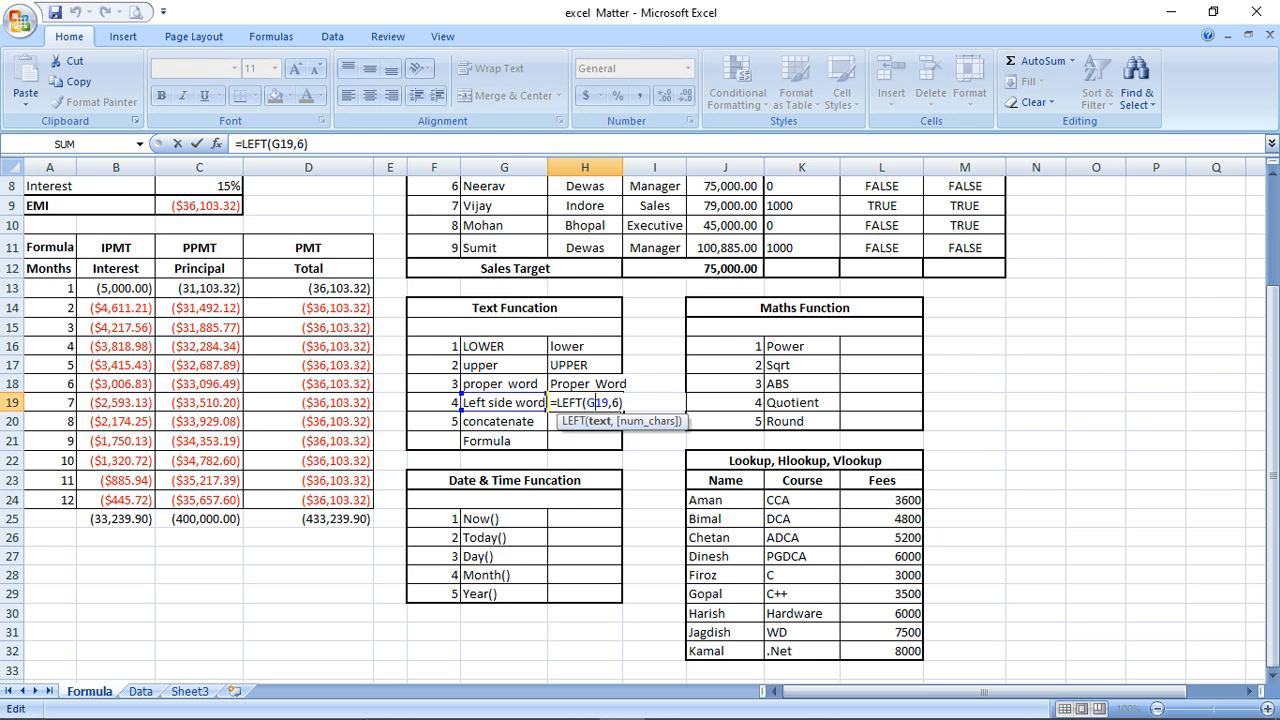
pyautogui.press('Left')
pyautogui.press('Left')
pyautogui.press('BackSpace')
pyautogui.press('BackSpace')
pyautogui.press('BackSpace')
# Change H19 to =RIGHT(G19,6) so it displays 'e word'
pyautogui.write('righ')
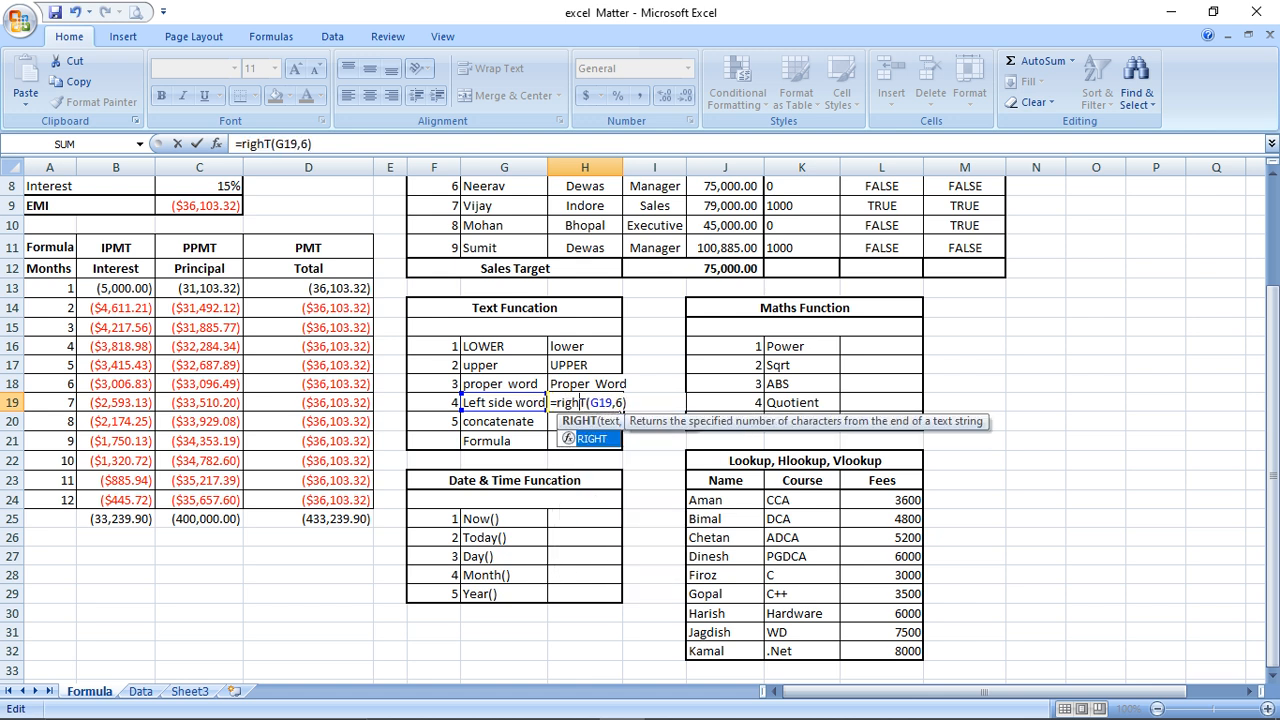
pyautogui.press('Return')
pyautogui.press('Up')
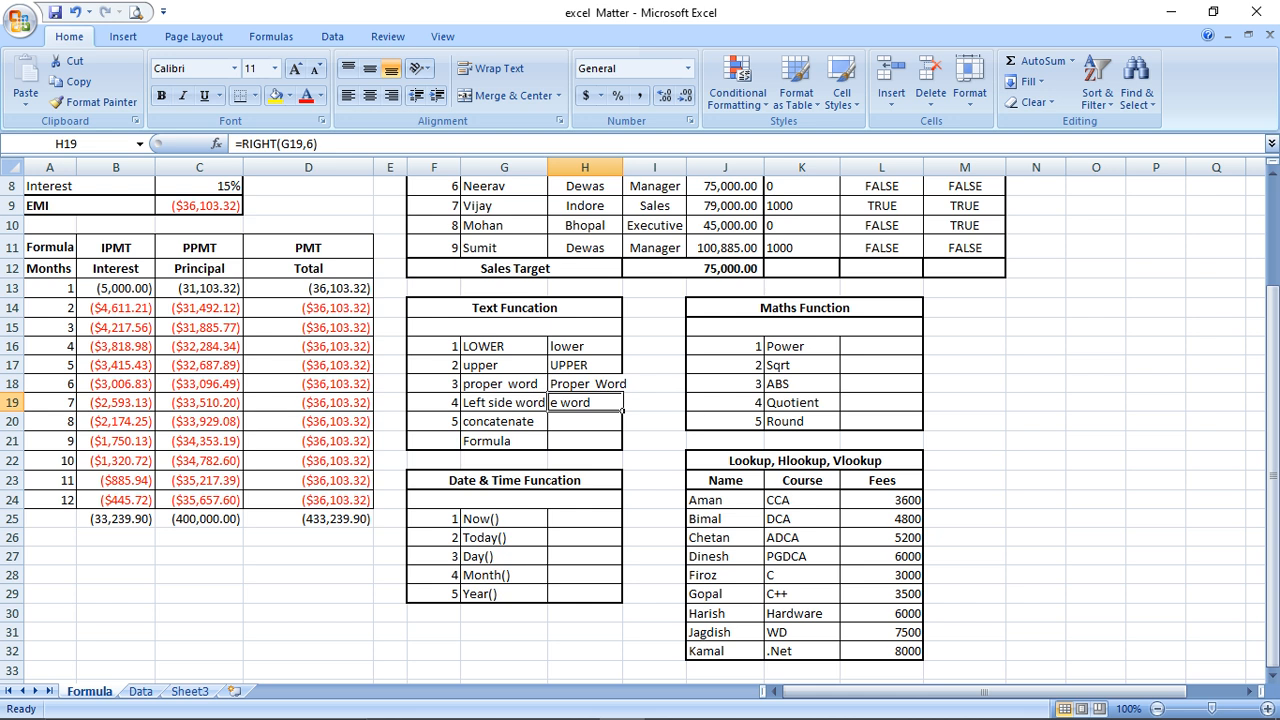
pyautogui.press('F2')
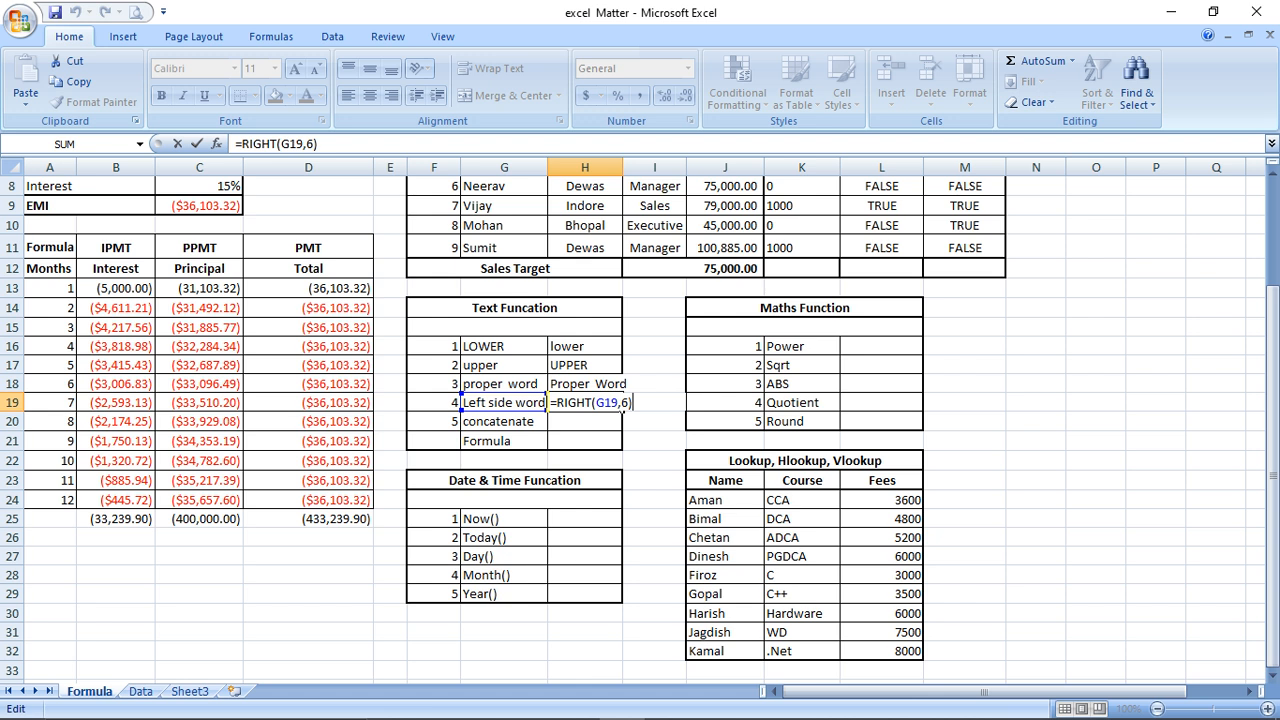
pyautogui.press('Return')
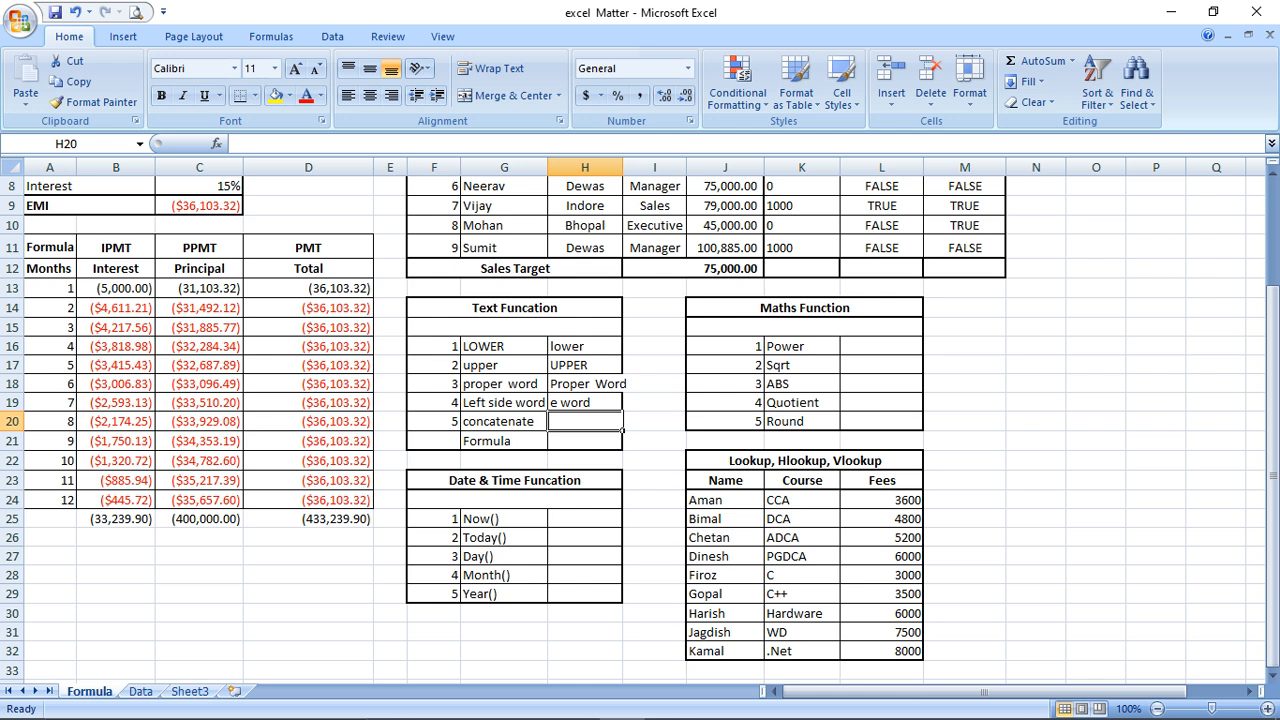
# Enter =CONCATENATE(G20,G21) in H20, showing 'concatenateFormula'
pyautogui.write('=')
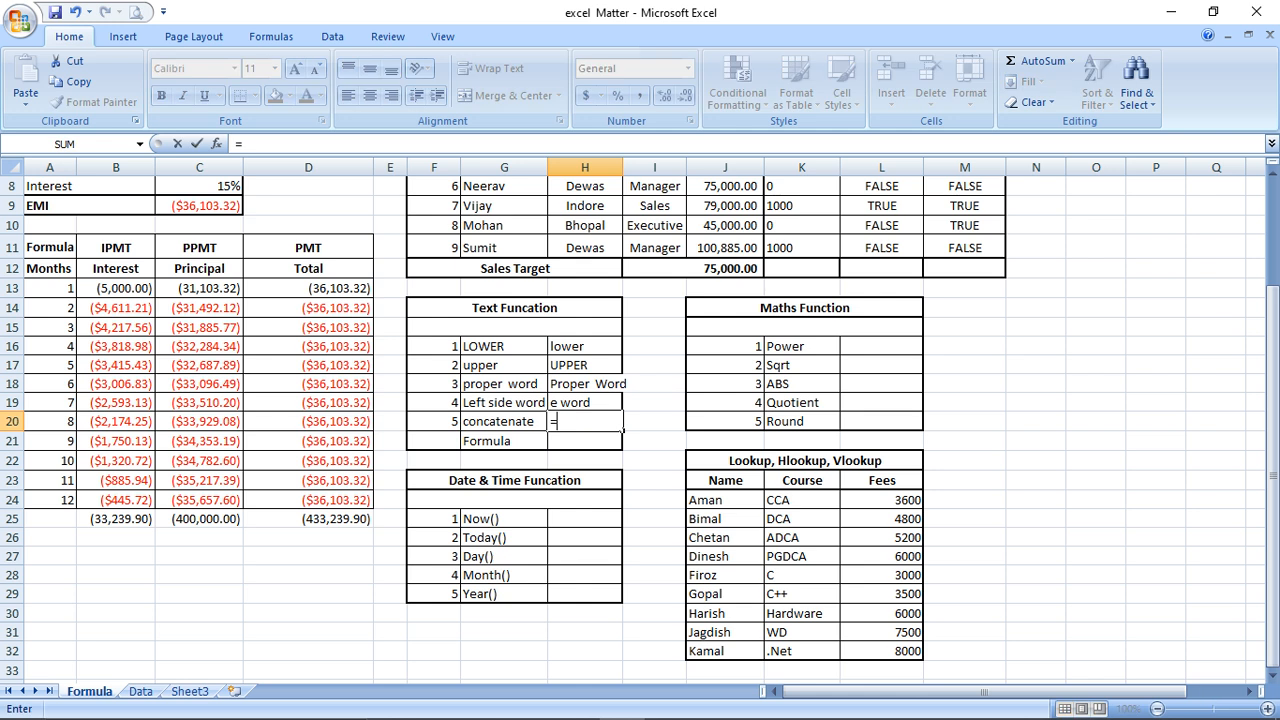
pyautogui.write('con')
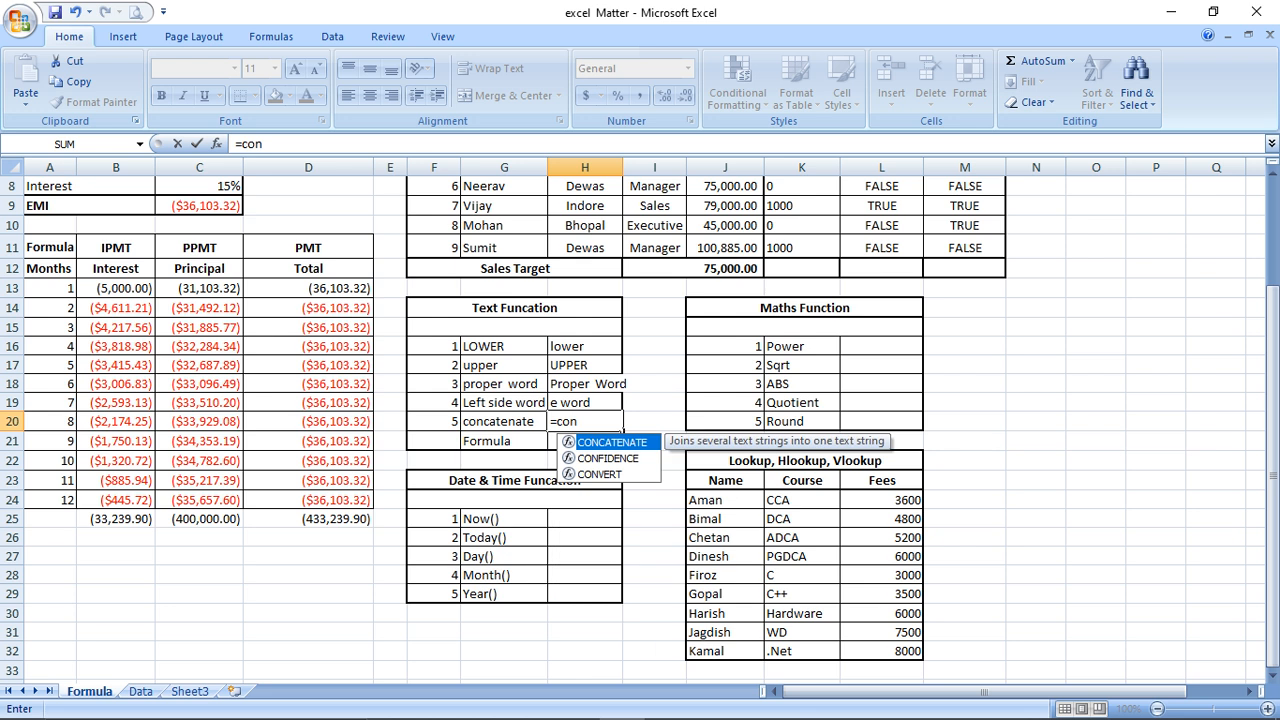
pyautogui.write('catgenate')
pyautogui.press('BackSpace')
pyautogui.press('BackSpace')
pyautogui.press('BackSpace')
pyautogui.press('BackSpace')
pyautogui.press('BackSpace')
pyautogui.press('BackSpace')
pyautogui.write('enate(')
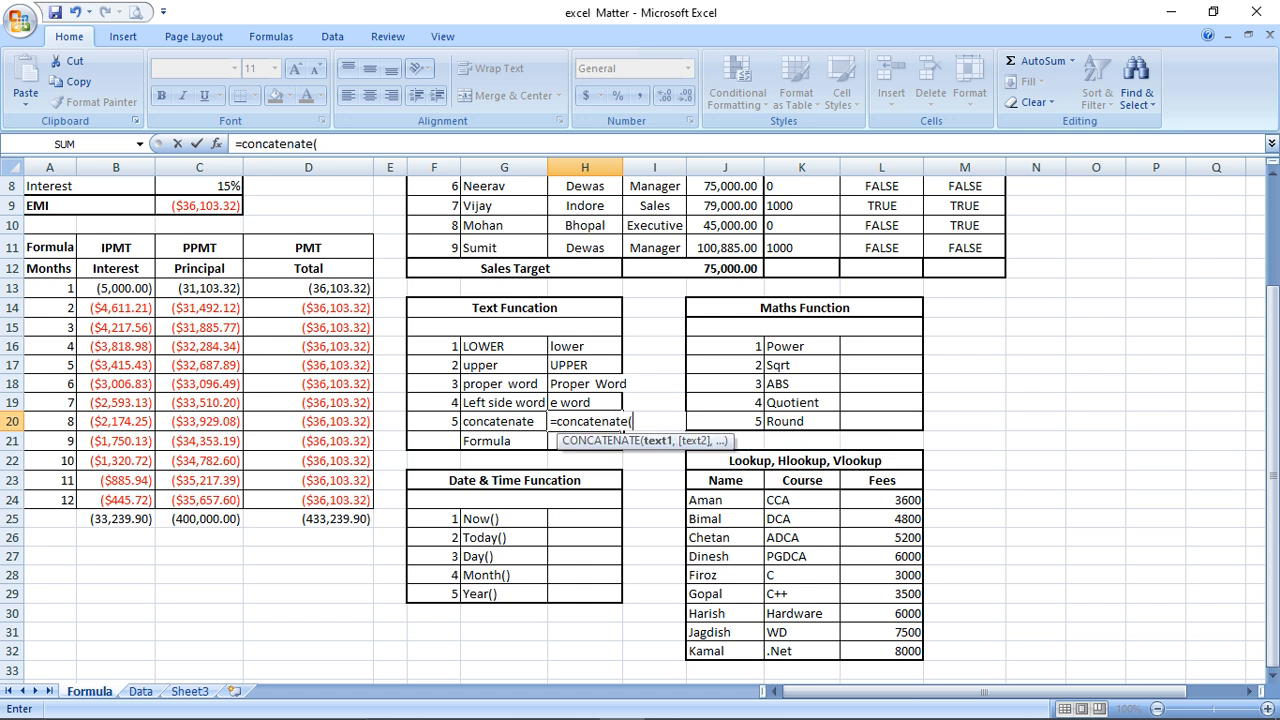
pyautogui.press('Left')
pyautogui.write(',')
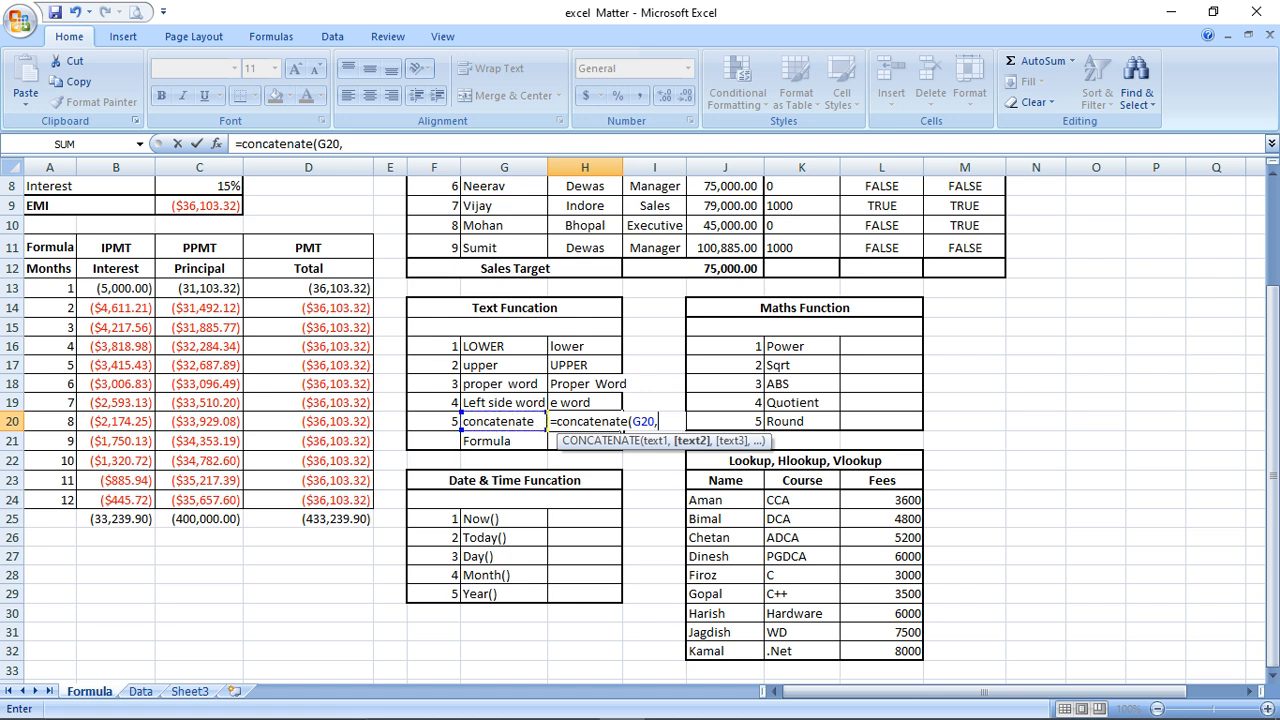
pyautogui.click(504, 441)
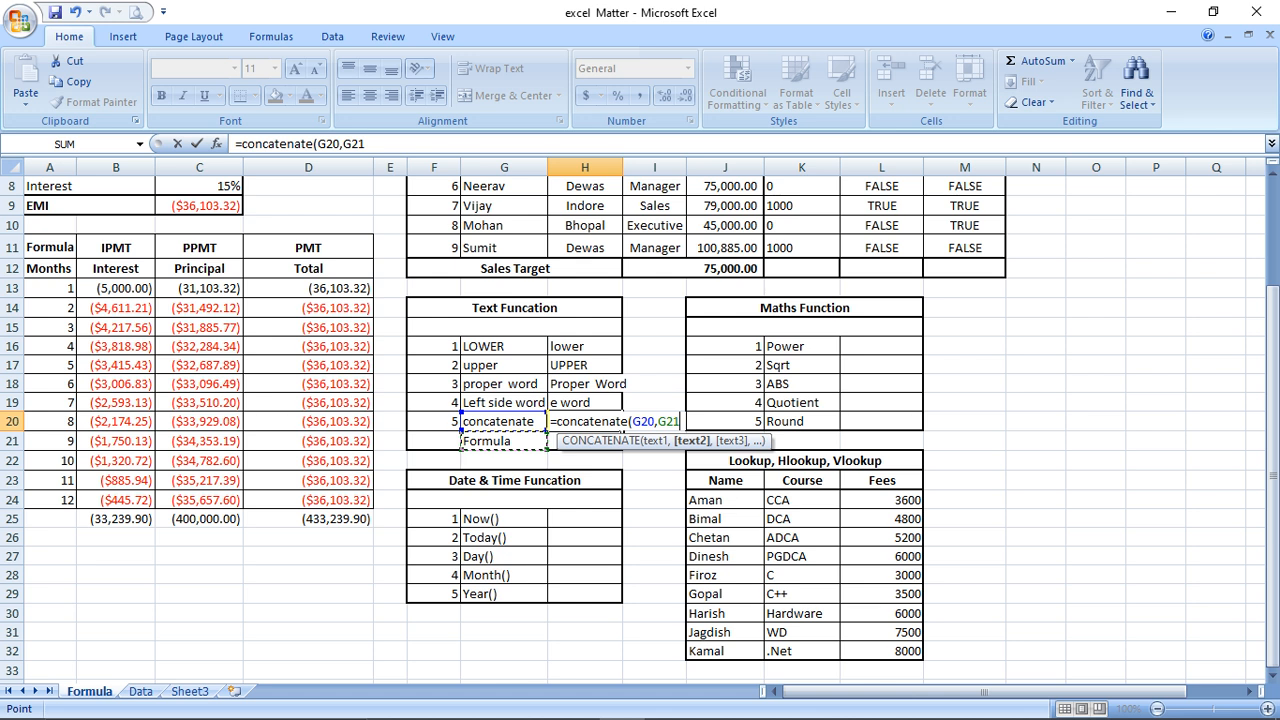
pyautogui.write(')')
pyautogui.press('Return')
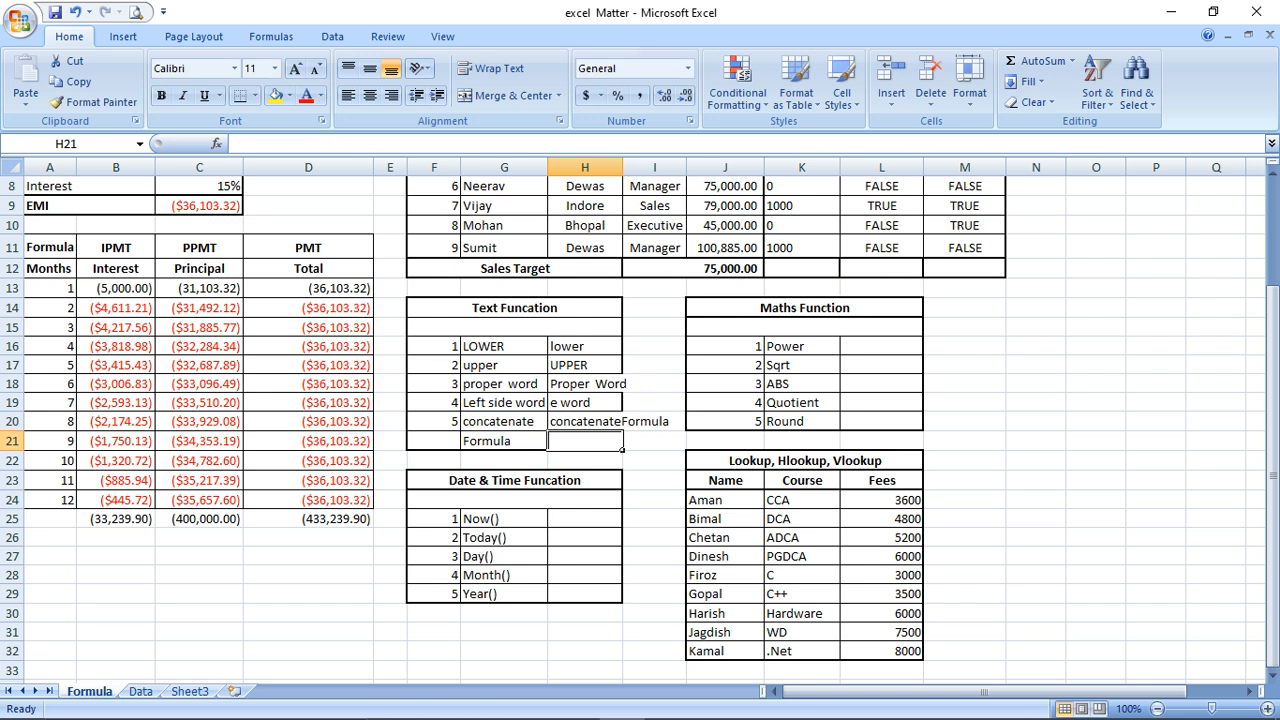
pyautogui.press('Up')
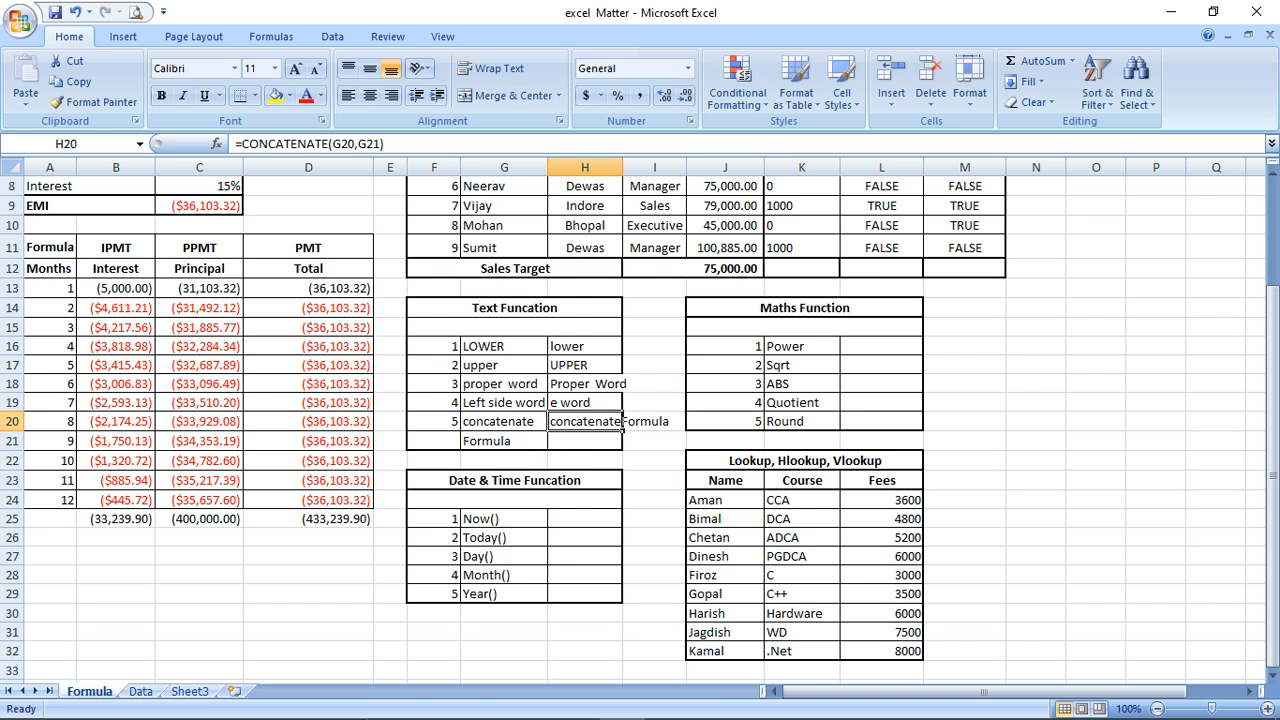
pyautogui.press('Left')
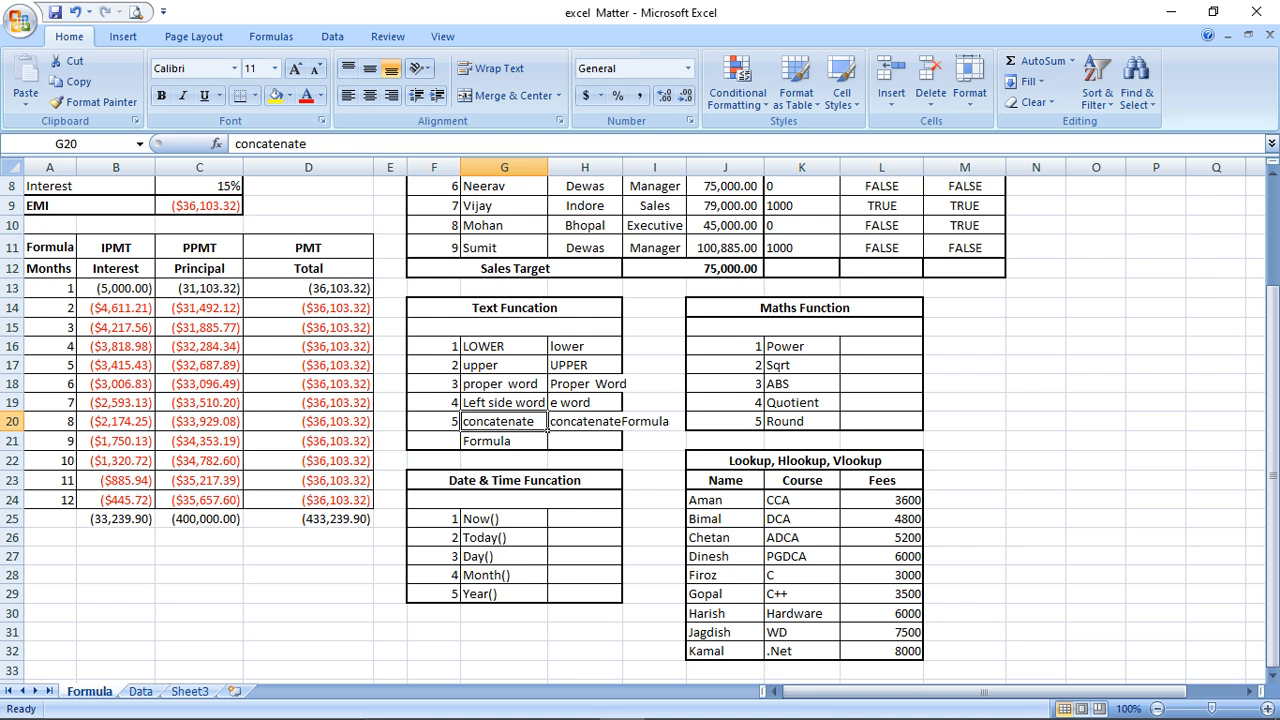
# Replace G20 with a first name and G21 with a surname
pyautogui.press('Down')
pyautogui.press('Up')
pyautogui.press('Down')
pyautogui.press('Up')
pyautogui.press('Down')
pyautogui.press('Up')
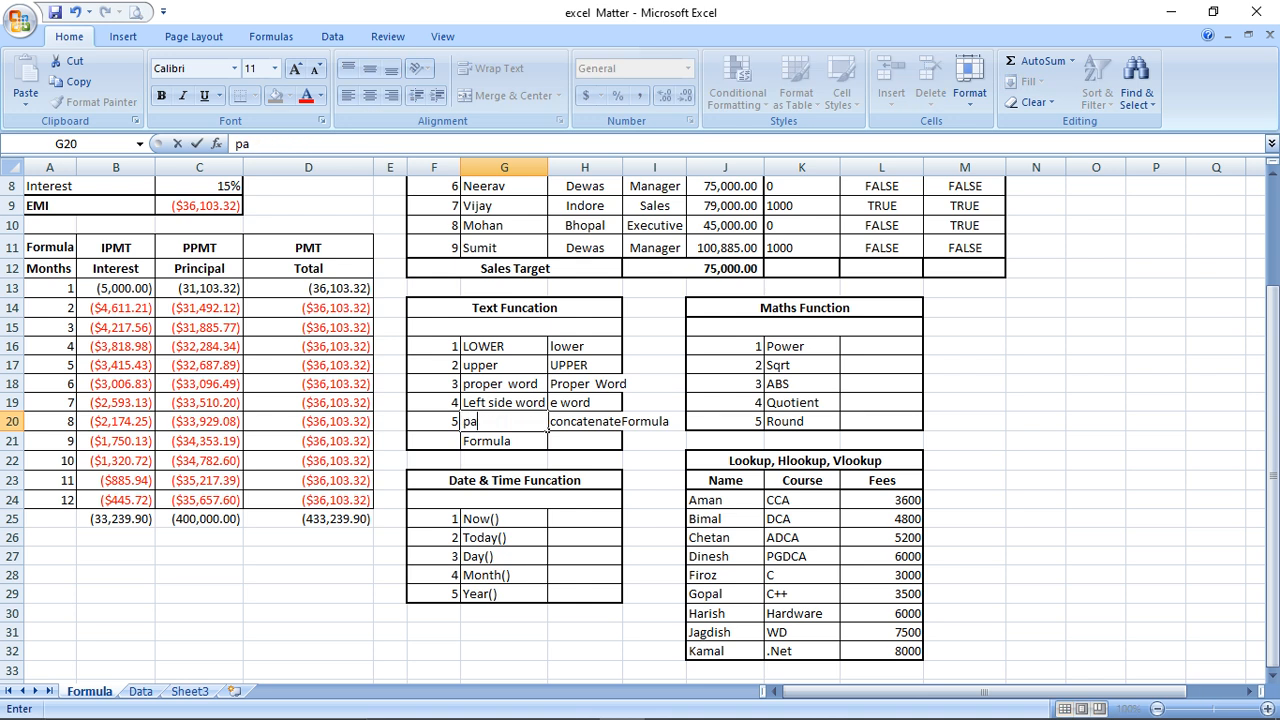
pyautogui.press('Return')
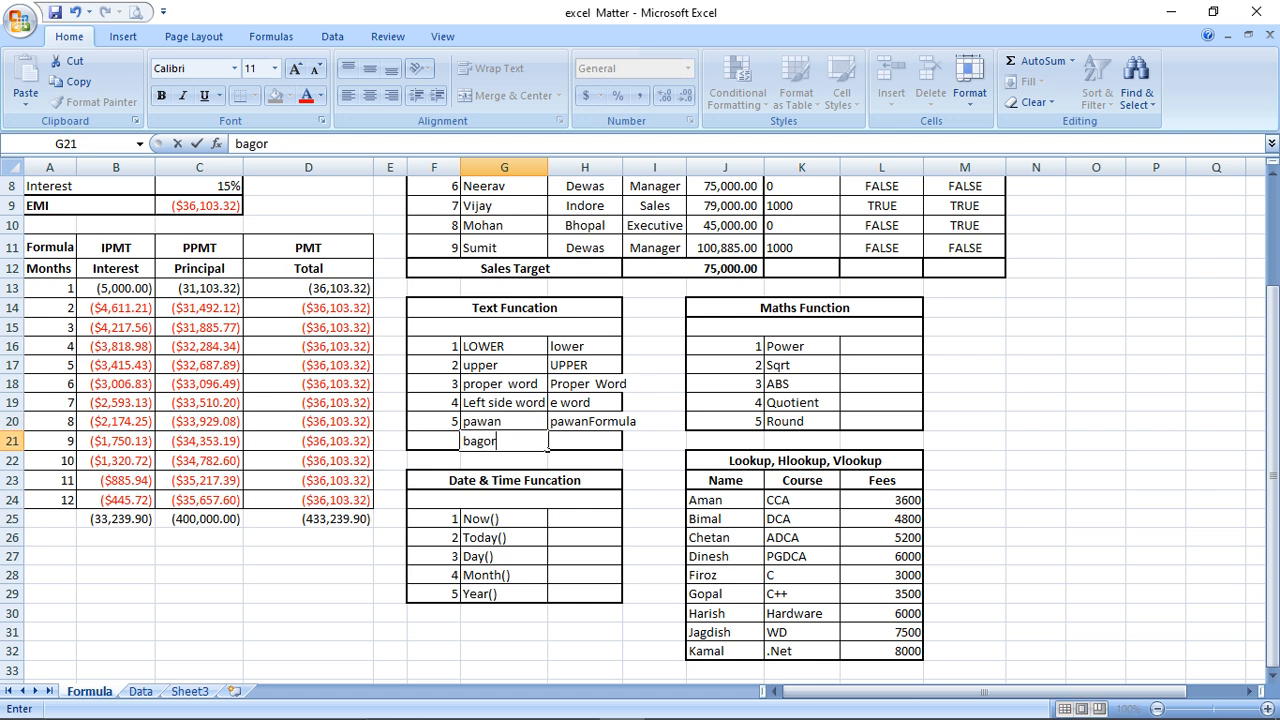
pyautogui.press('Return')
# Reopen H20's formula for editing, with the cursor before the G21 reference
pyautogui.press('Up')
pyautogui.press('Up')
pyautogui.press('Right')
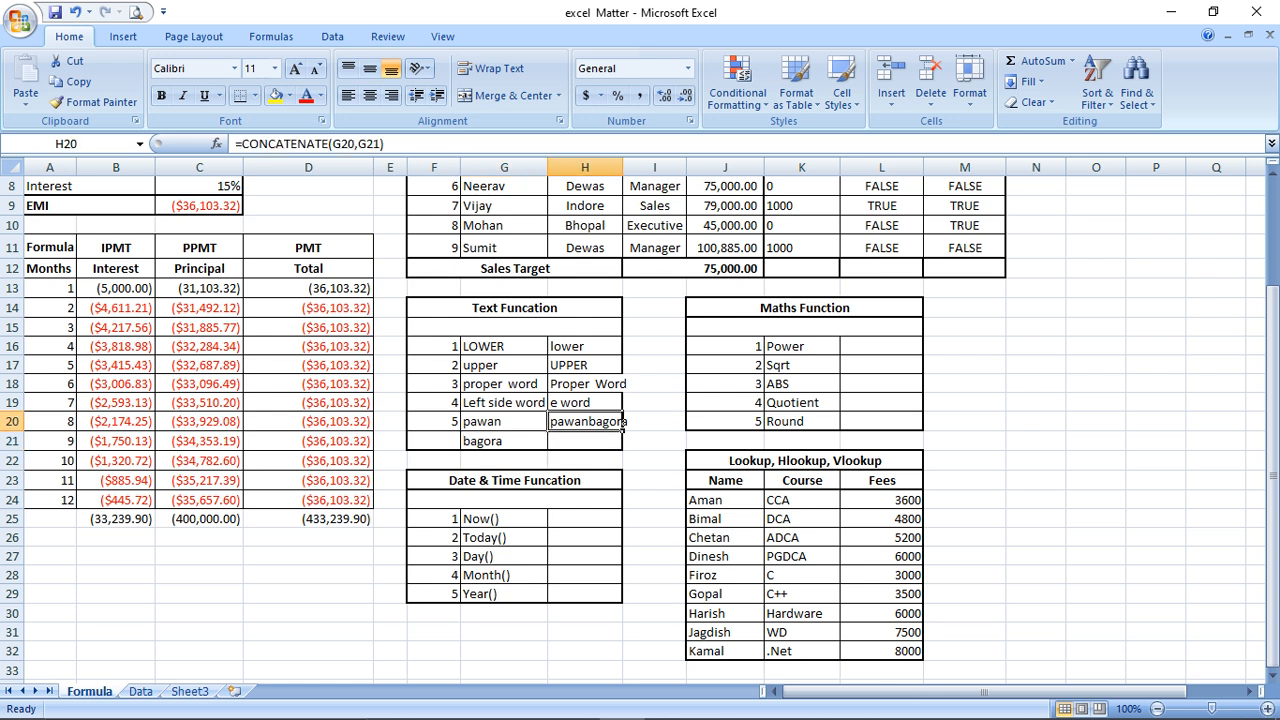
pyautogui.press('F2')
pyautogui.press('Left')
pyautogui.press('Left')
pyautogui.press('Left')
pyautogui.press('Left')
# Insert a " " separator so H20 becomes =CONCATENATE(G20," ",G21)
pyautogui.write('"')
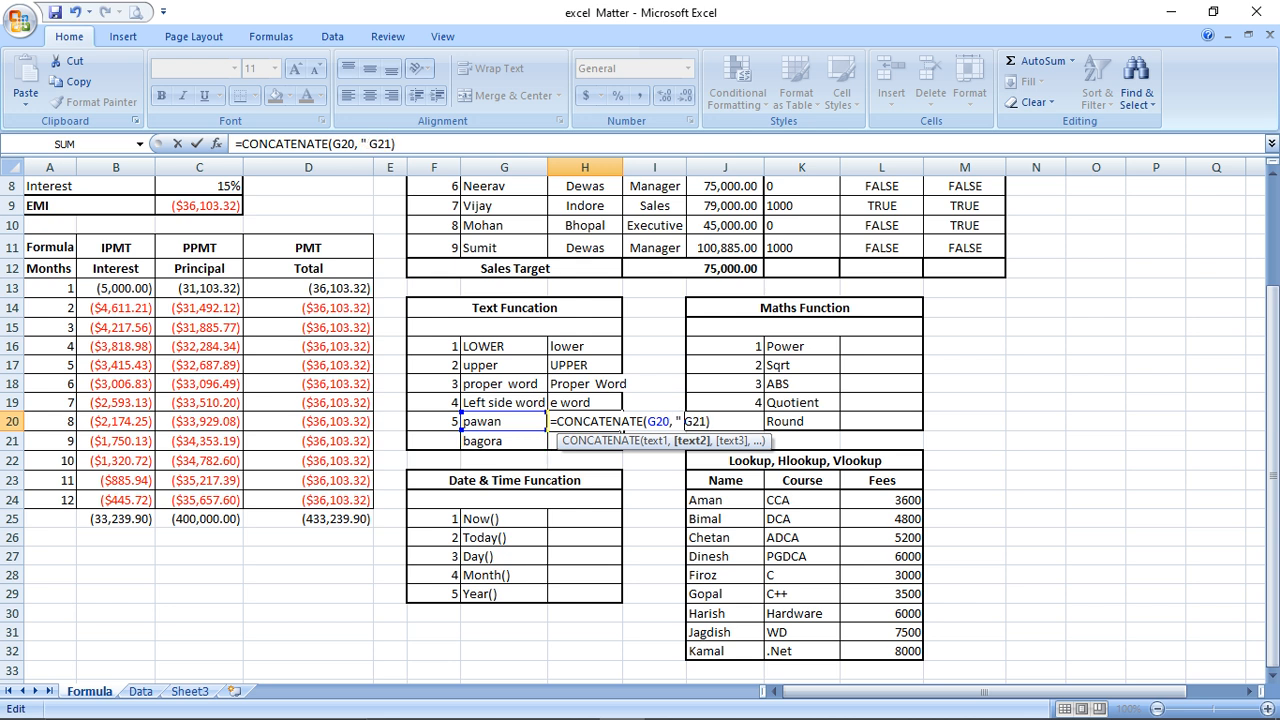
pyautogui.write(' ",')
pyautogui.press('Return')
pyautogui.press('Up')
pyautogui.press('Up')
pyautogui.press('Up')
pyautogui.press('Up')
pyautogui.press('Up')
pyautogui.press('Up')
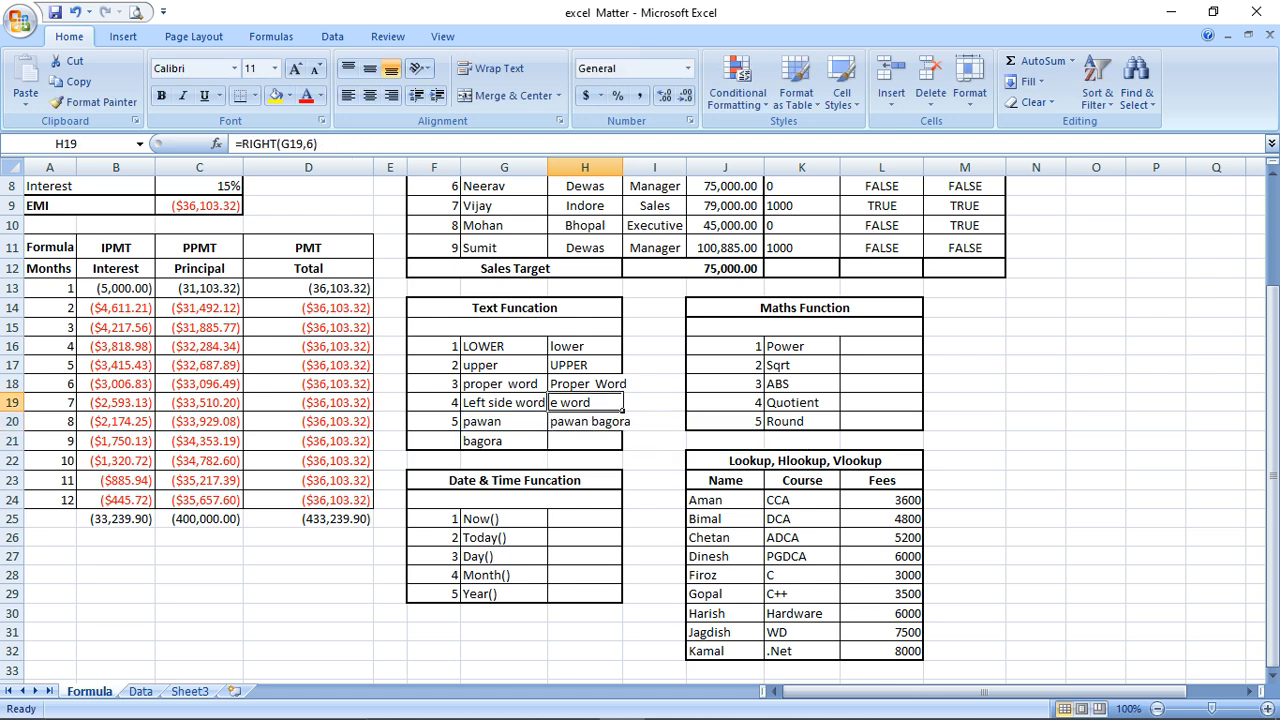
pyautogui.press('Down')
pyautogui.press('Down')
pyautogui.press('Down')
pyautogui.press('Down')
pyautogui.press('Down')
pyautogui.press('Up')
pyautogui.press('Up')
pyautogui.press('Down')
pyautogui.press('Down')
pyautogui.press('Down')
pyautogui.press('Down')
pyautogui.press('Down')
pyautogui.press('Down')
pyautogui.press('Down')
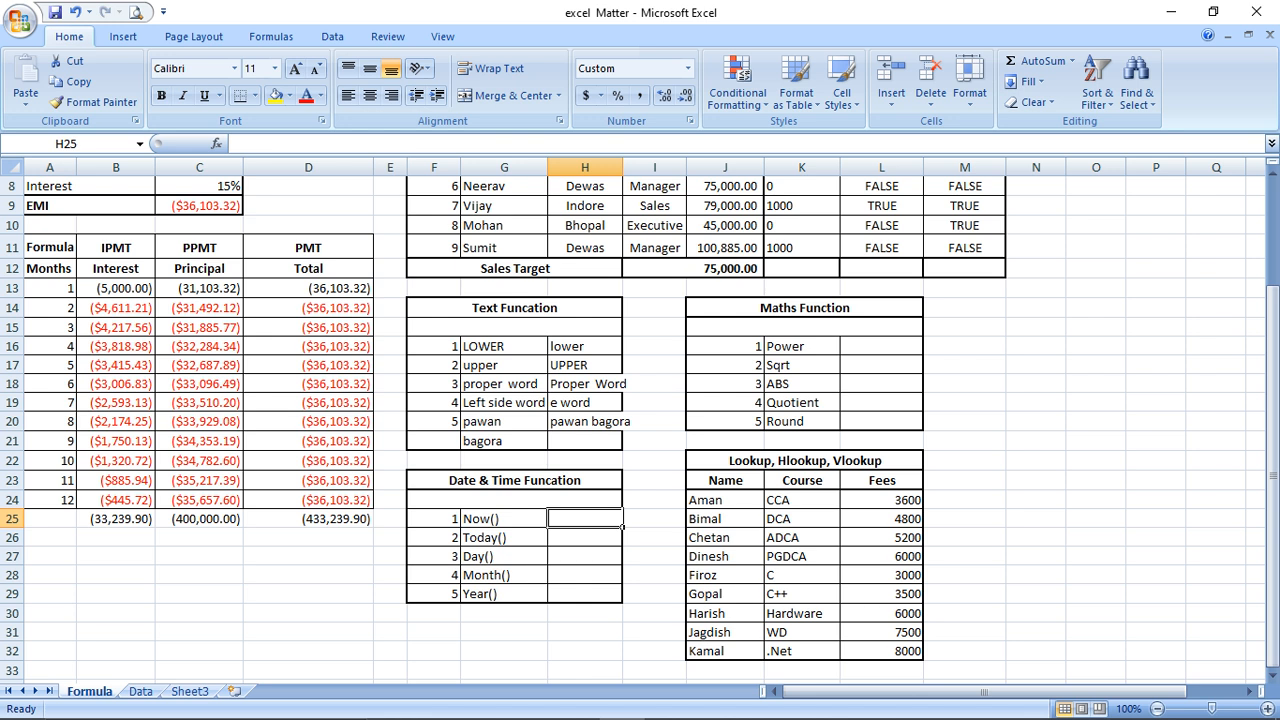
# Enter =NOW() in H25 and widen column H to show 1/17/2023 14:30
pyautogui.write('=now()')
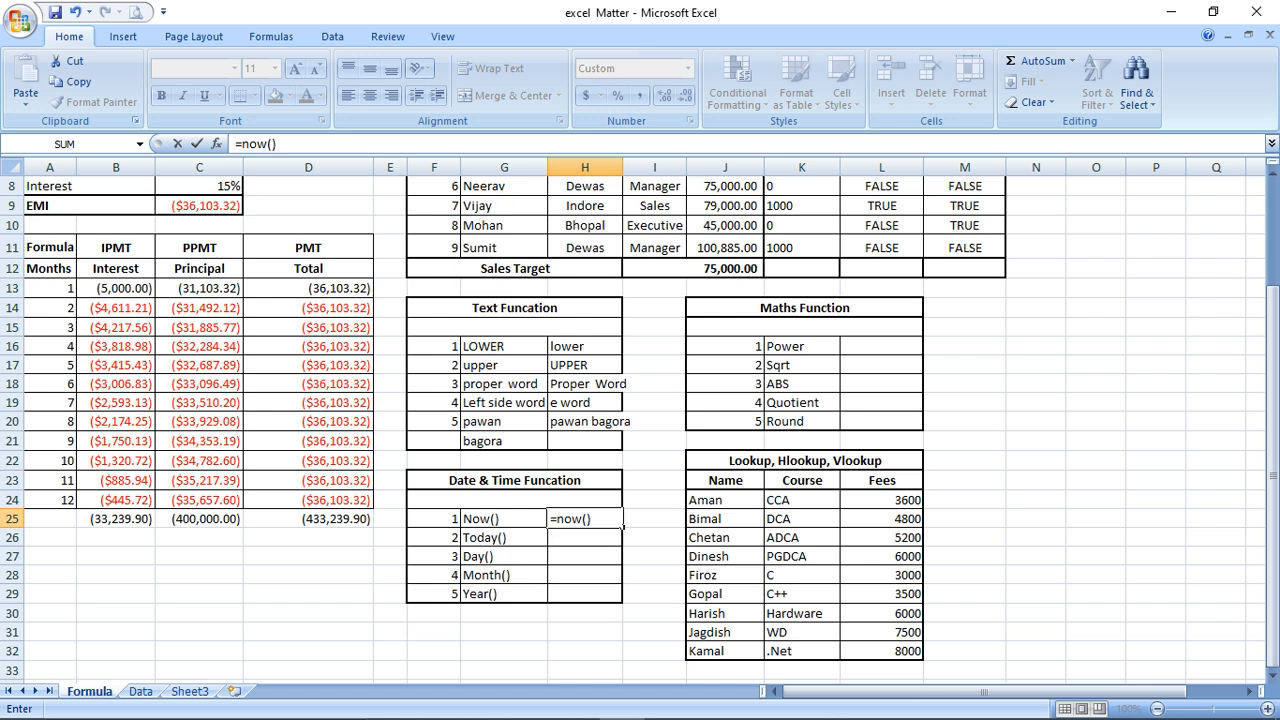
pyautogui.press('Return')
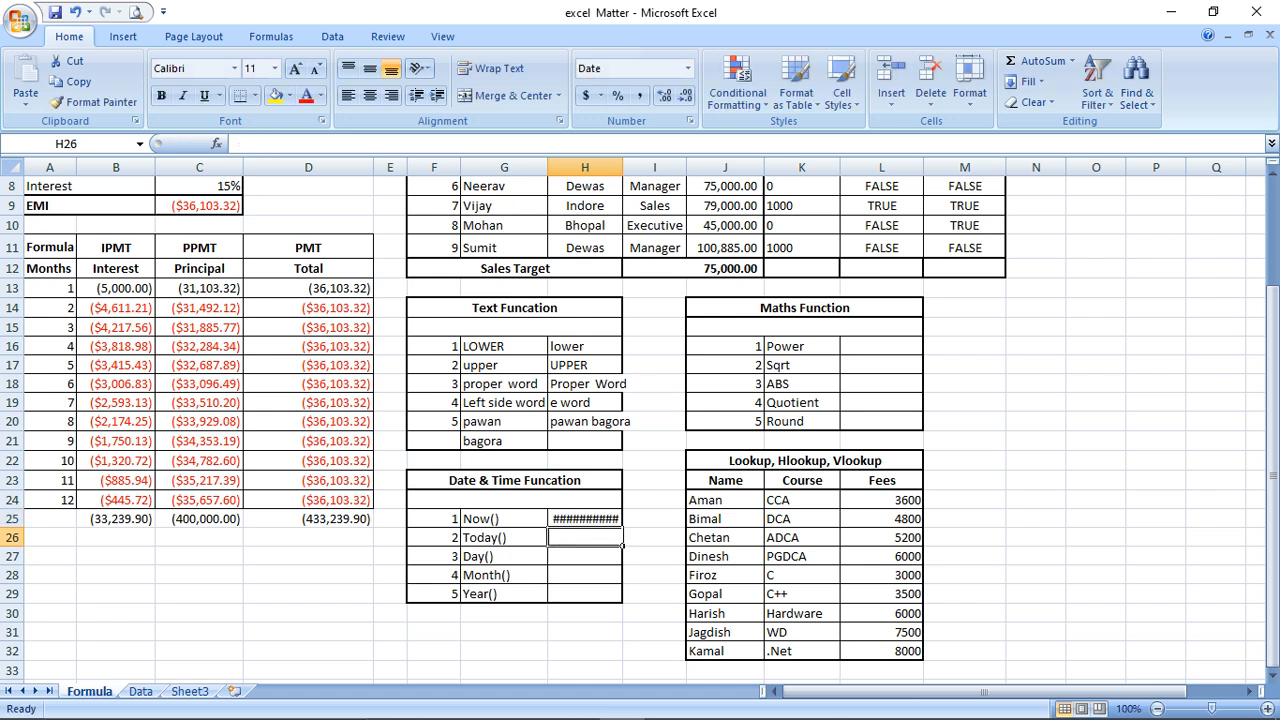
pyautogui.press('Up')
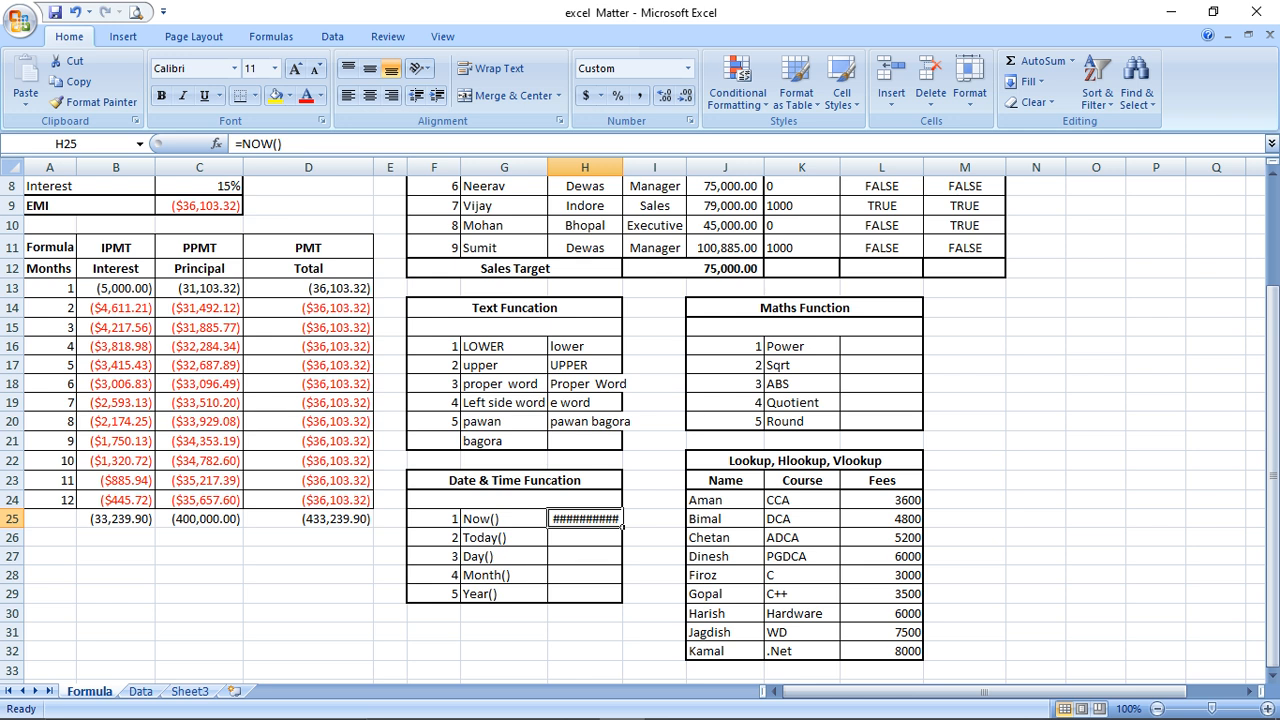
pyautogui.moveTo(623, 167); pyautogui.dragTo(682, 167)
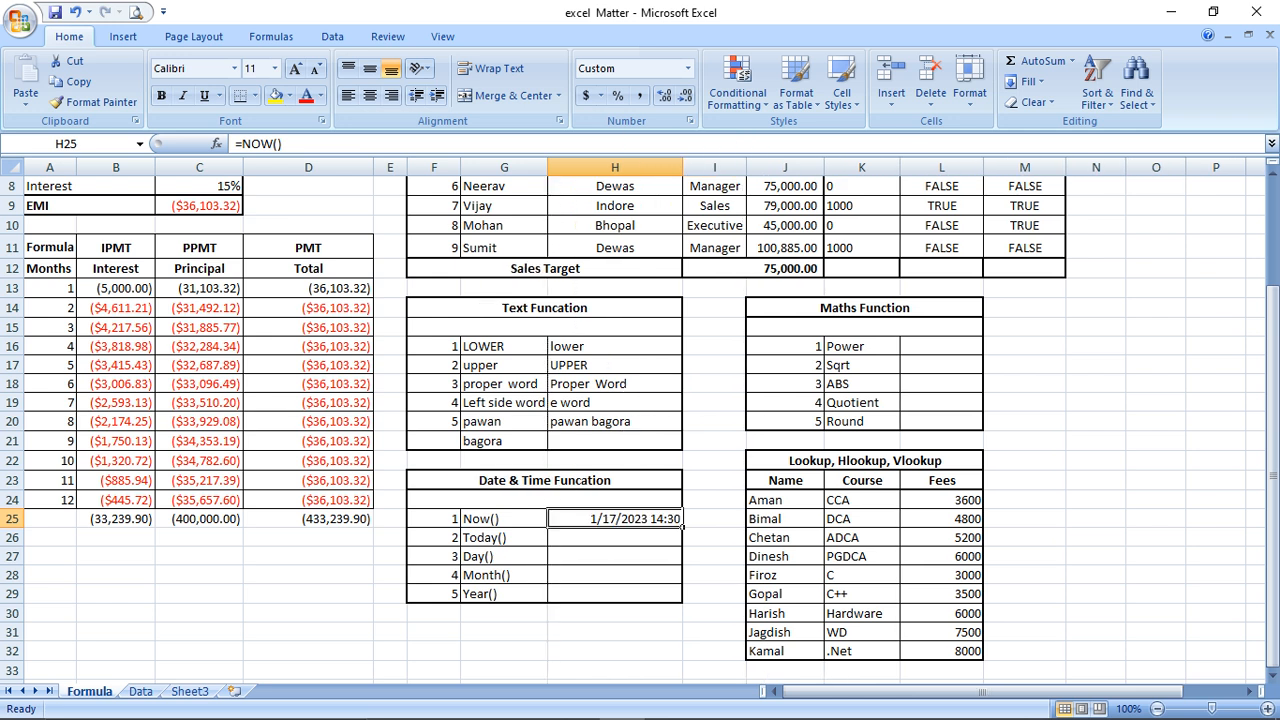
pyautogui.press('Down')
# Enter =TODAY() in H26 so the Today() row shows 1/17/2023
pyautogui.write('=t')
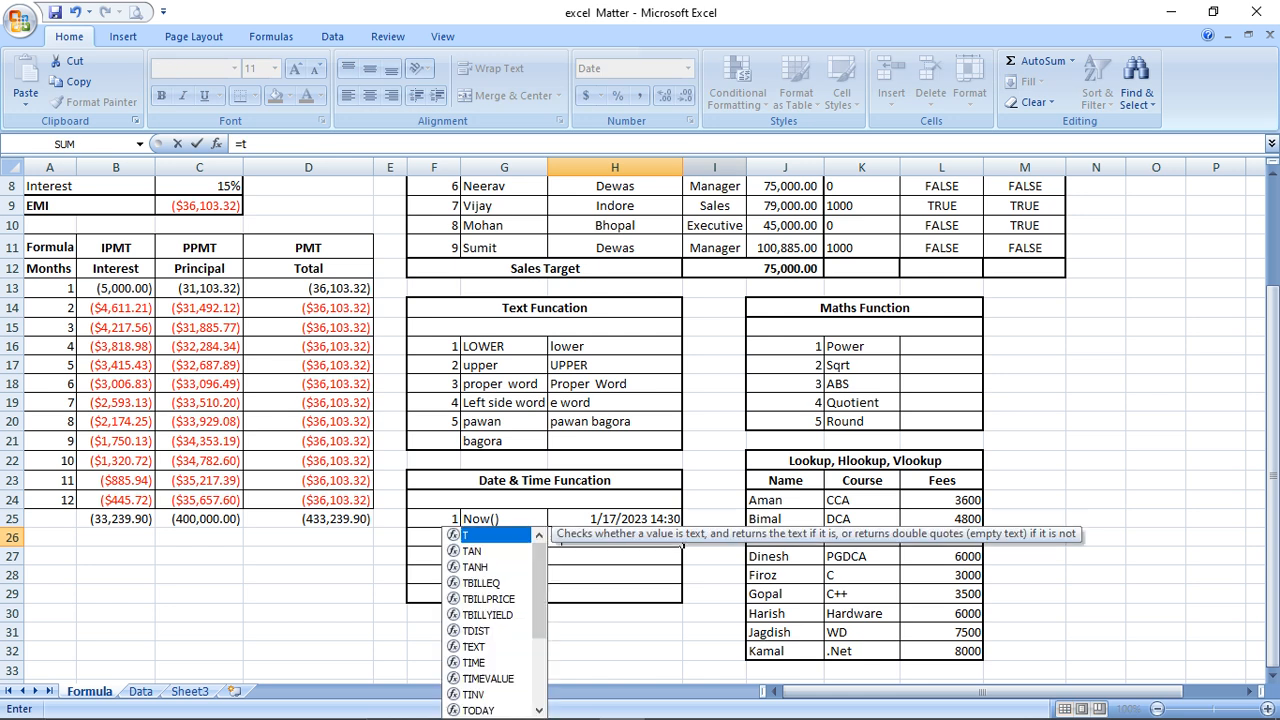
pyautogui.write('oday()')
pyautogui.press('Return')
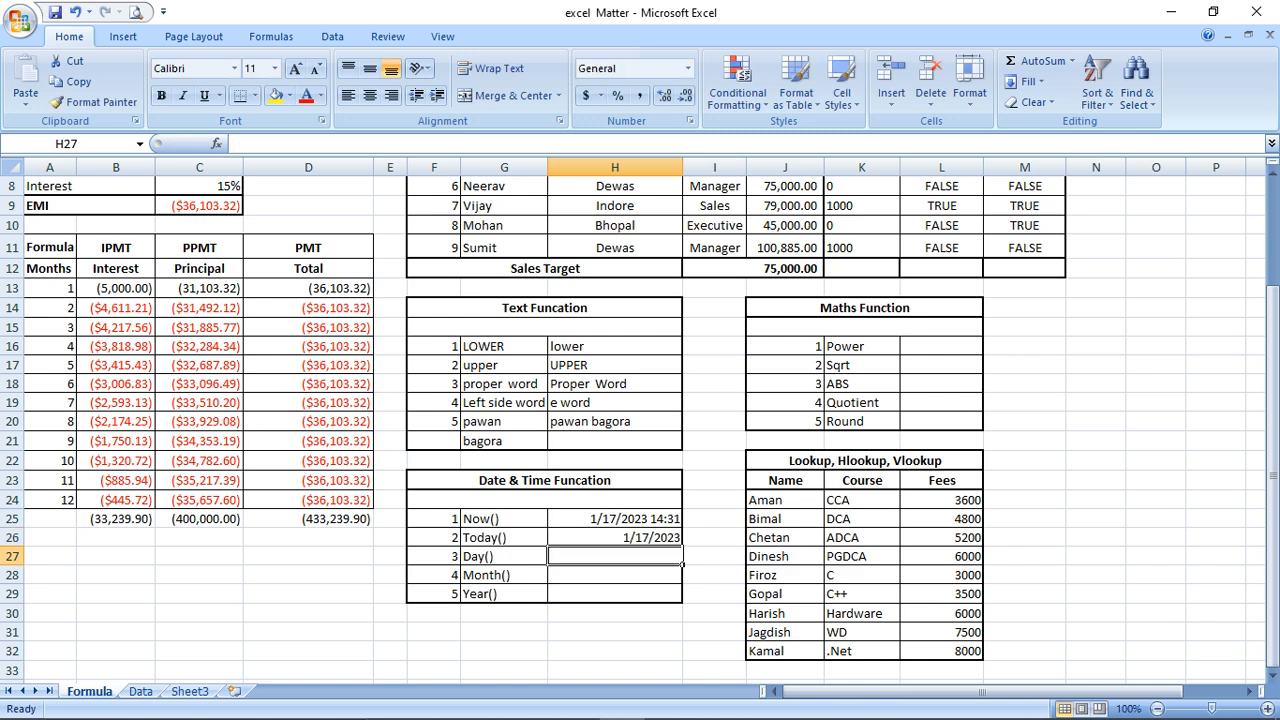
pyautogui.press('Up')
pyautogui.press('Down')
# Enter =DAY(H26) in H27 so the Day() row shows 17
pyautogui.write('=')
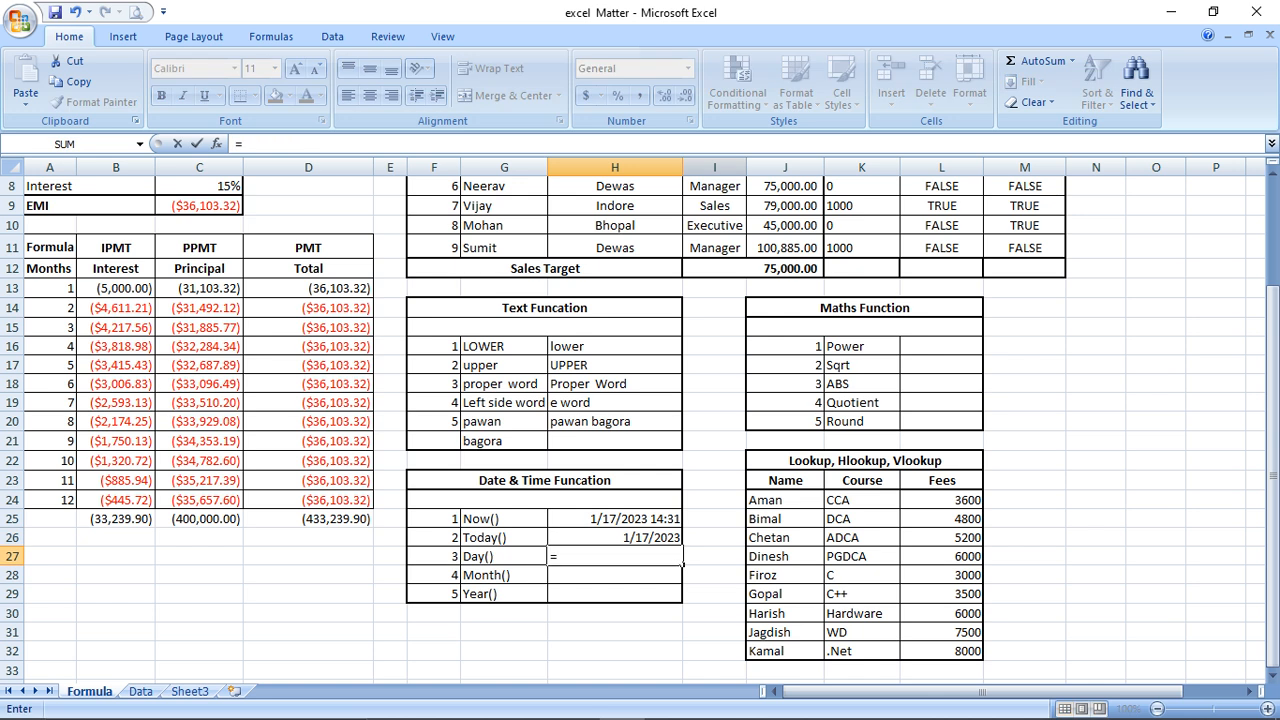
pyautogui.write('day(')
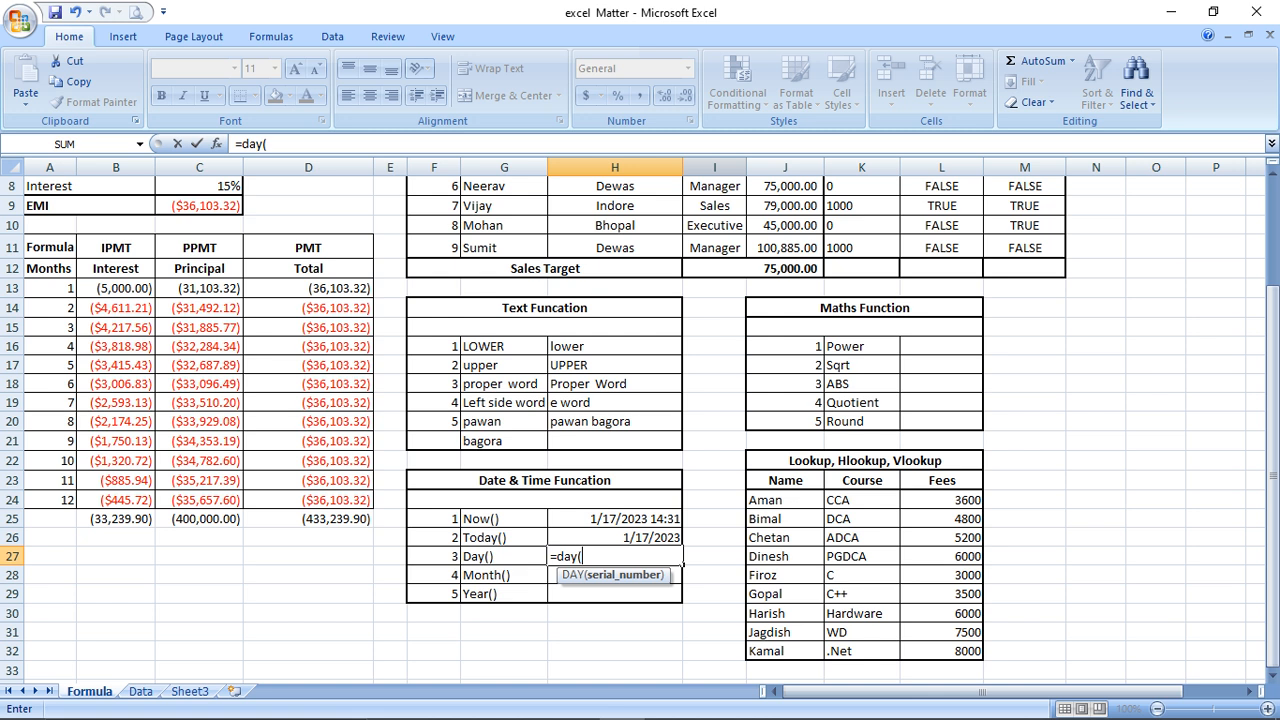
pyautogui.press('Up')
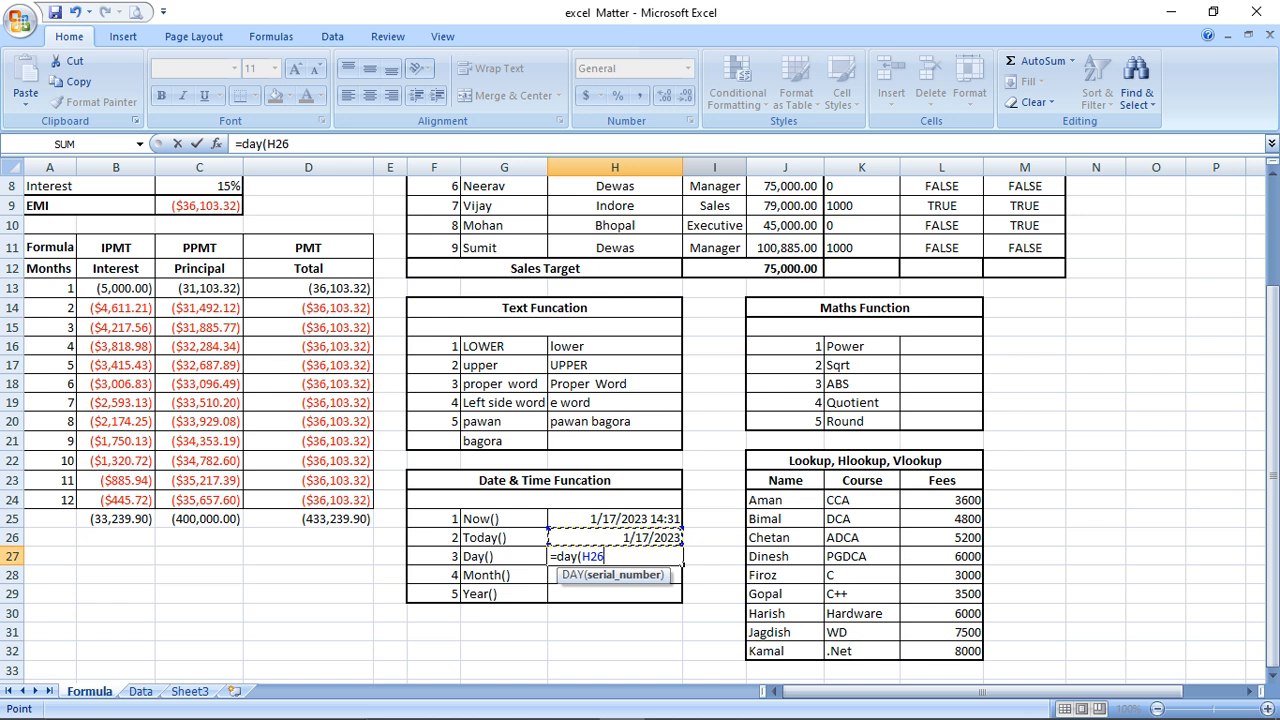
pyautogui.write(')')
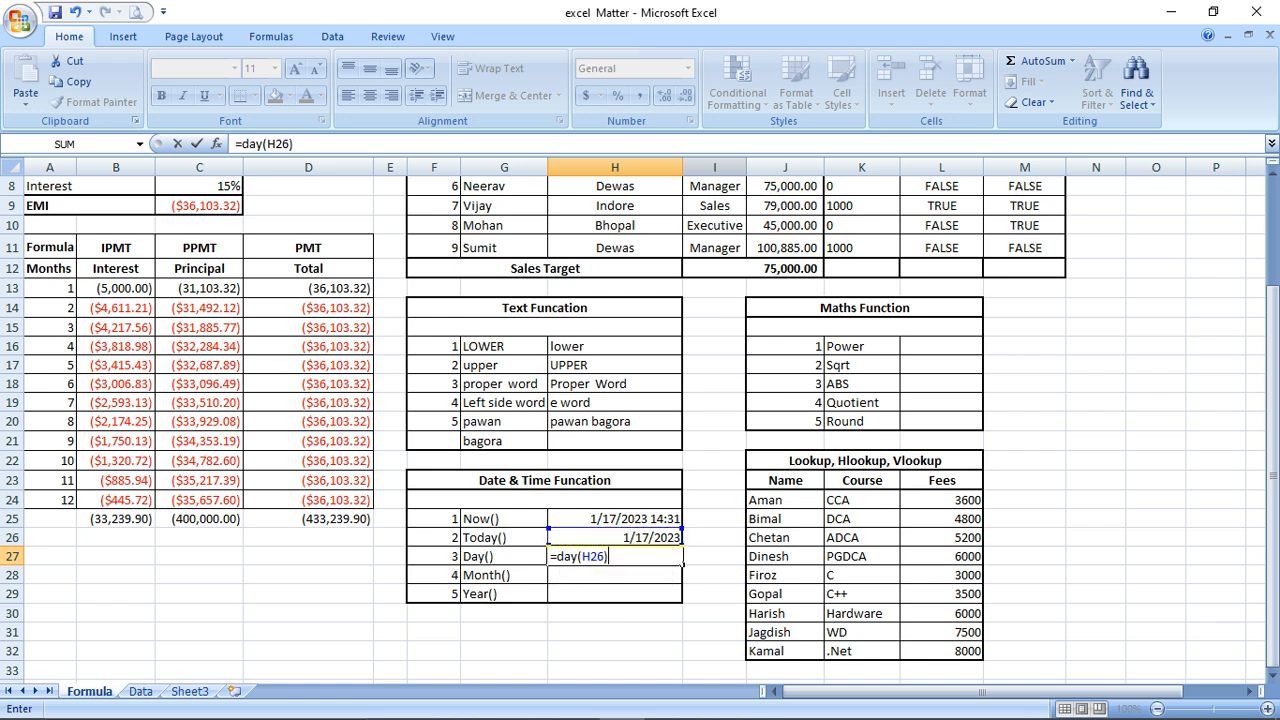
pyautogui.press('Return')
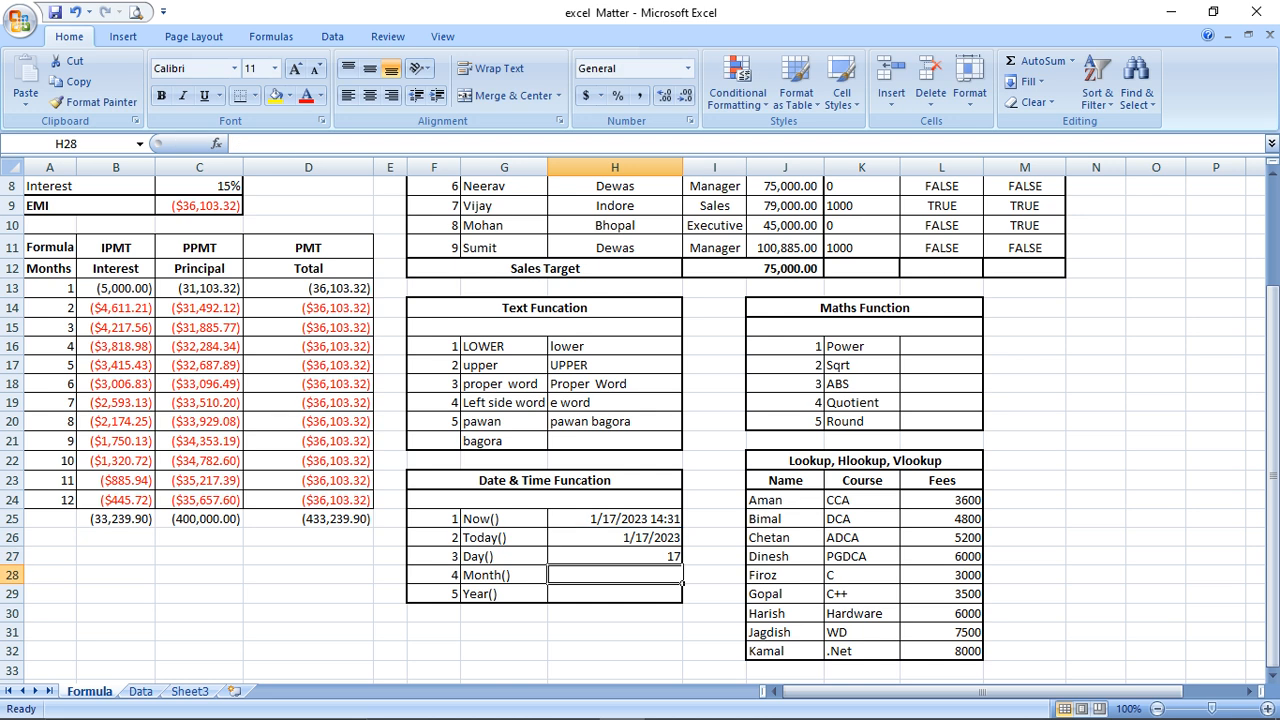
# Enter =MONTH(H26) in H28 so the Month() row shows 1
pyautogui.write('=')
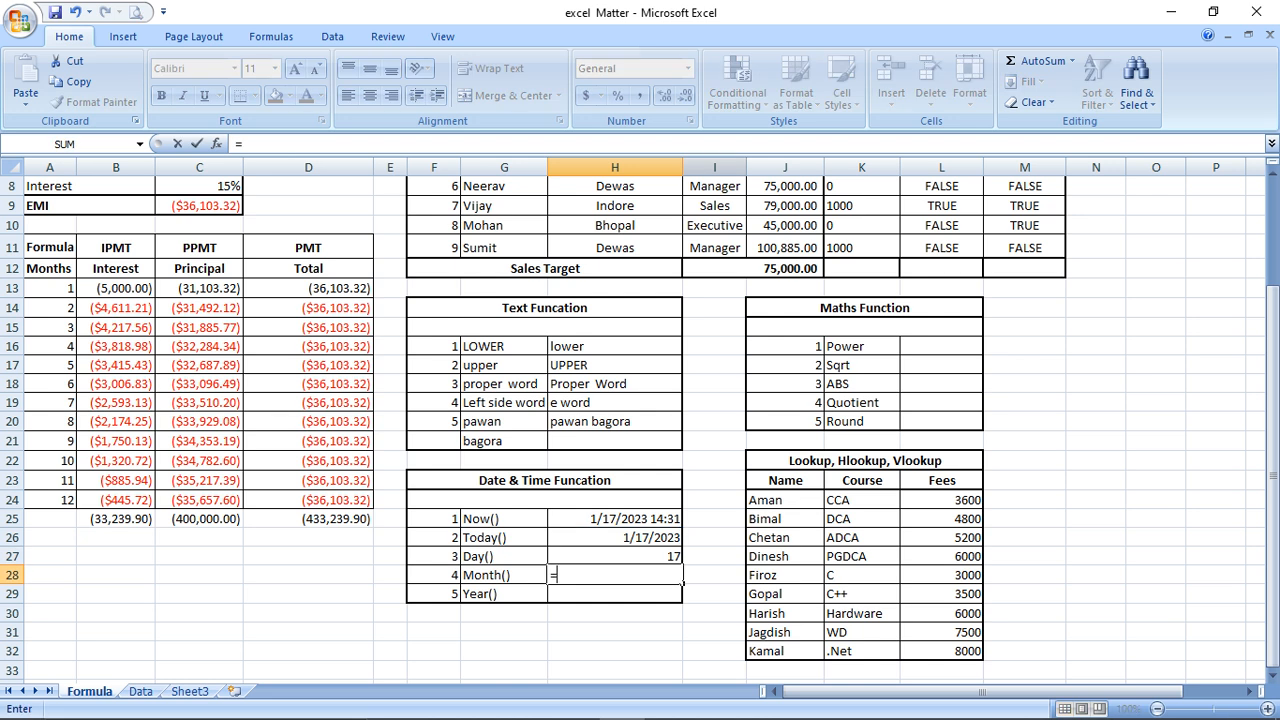
pyautogui.write('month(')
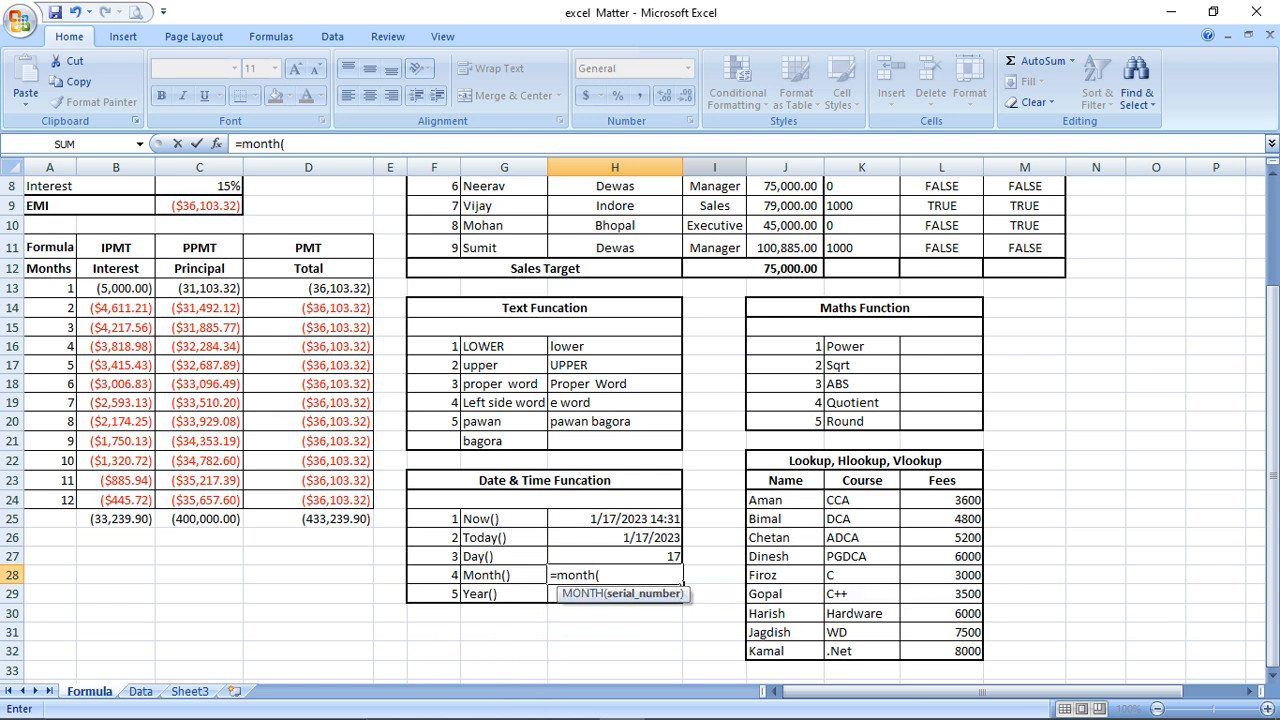
pyautogui.press('Up')
pyautogui.press('Up')
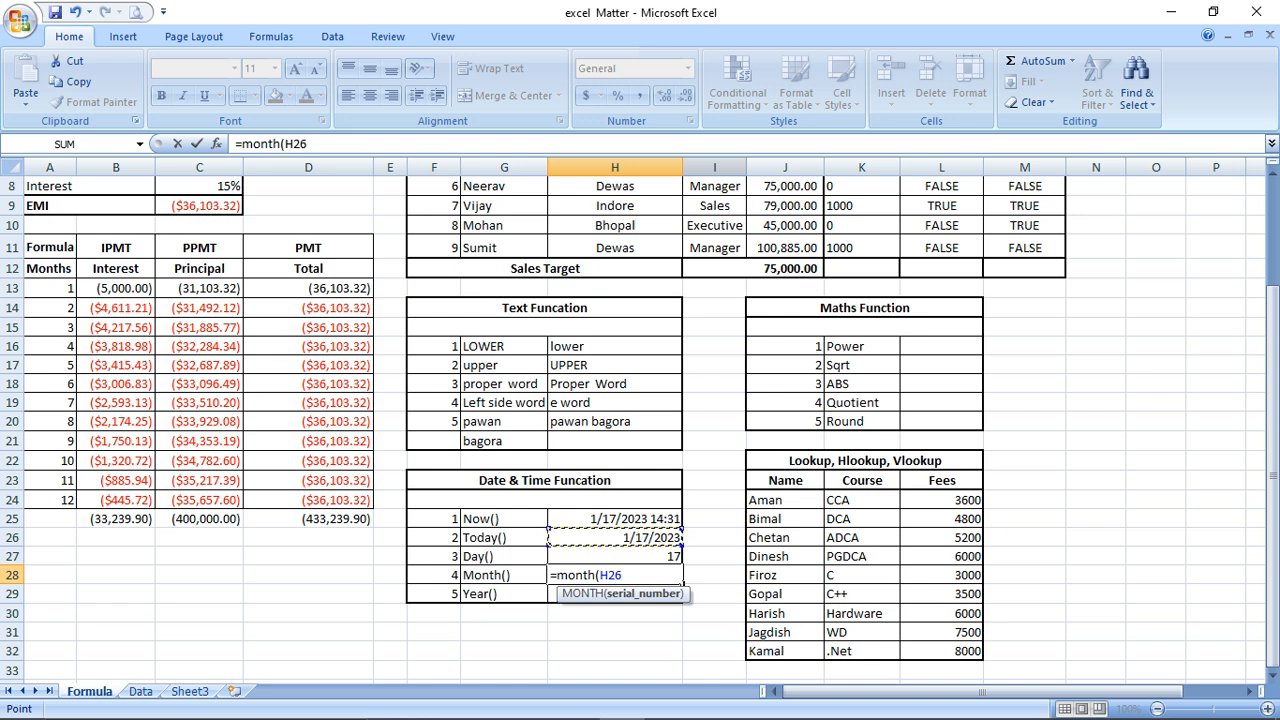
pyautogui.write(')')
pyautogui.press('Return')
pyautogui.press('Up')
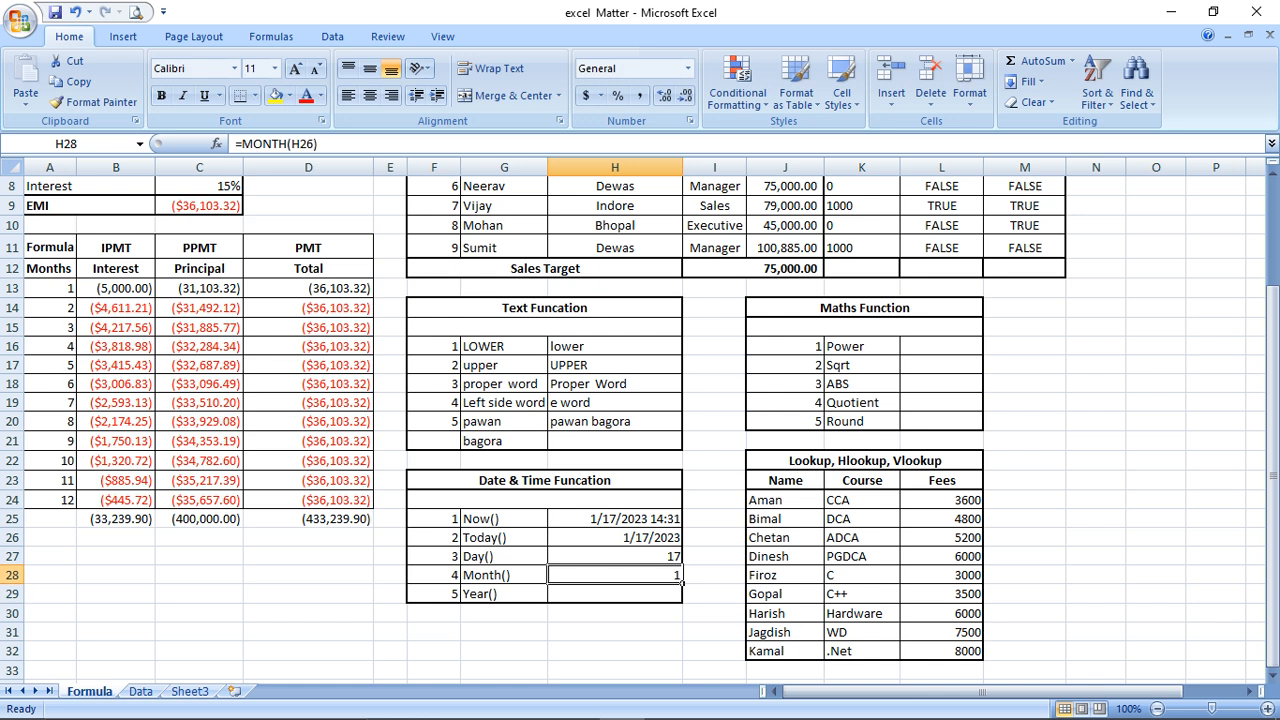
pyautogui.press('Down')
# Enter =YEAR(H26) in H29 so the Year() row shows 2023
pyautogui.write('=')
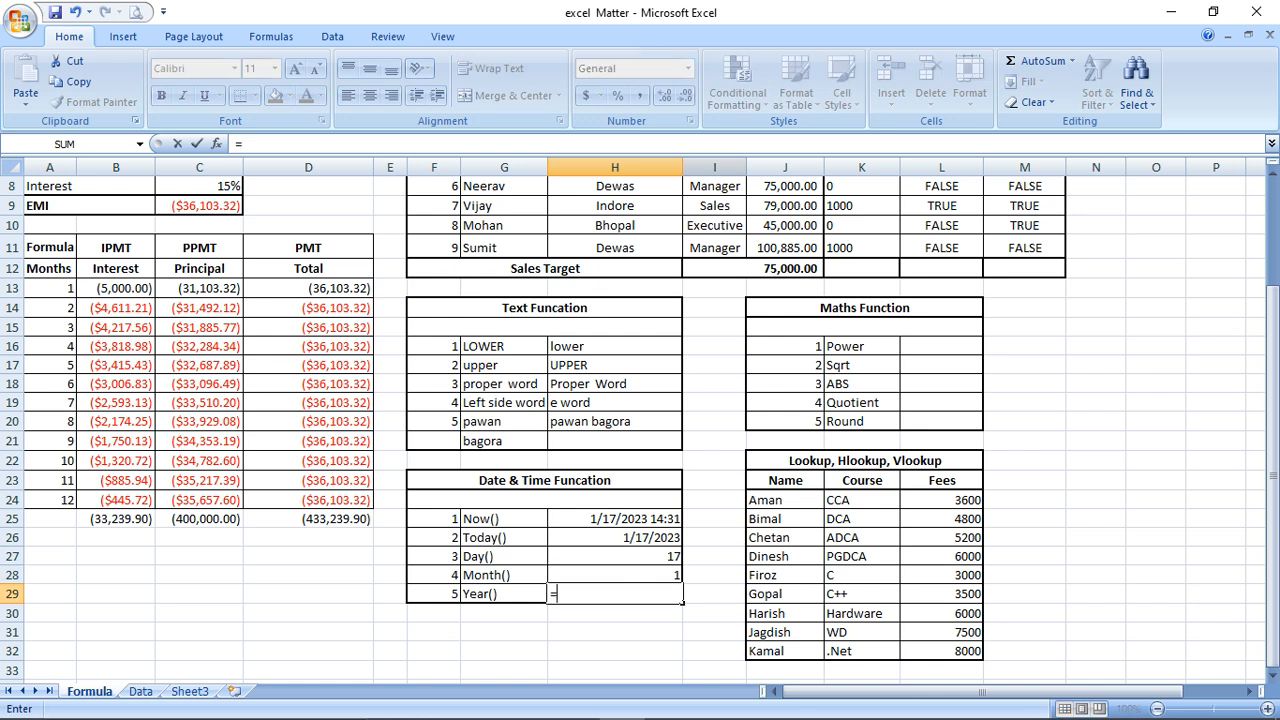
pyautogui.write('year(')
pyautogui.press('Up')
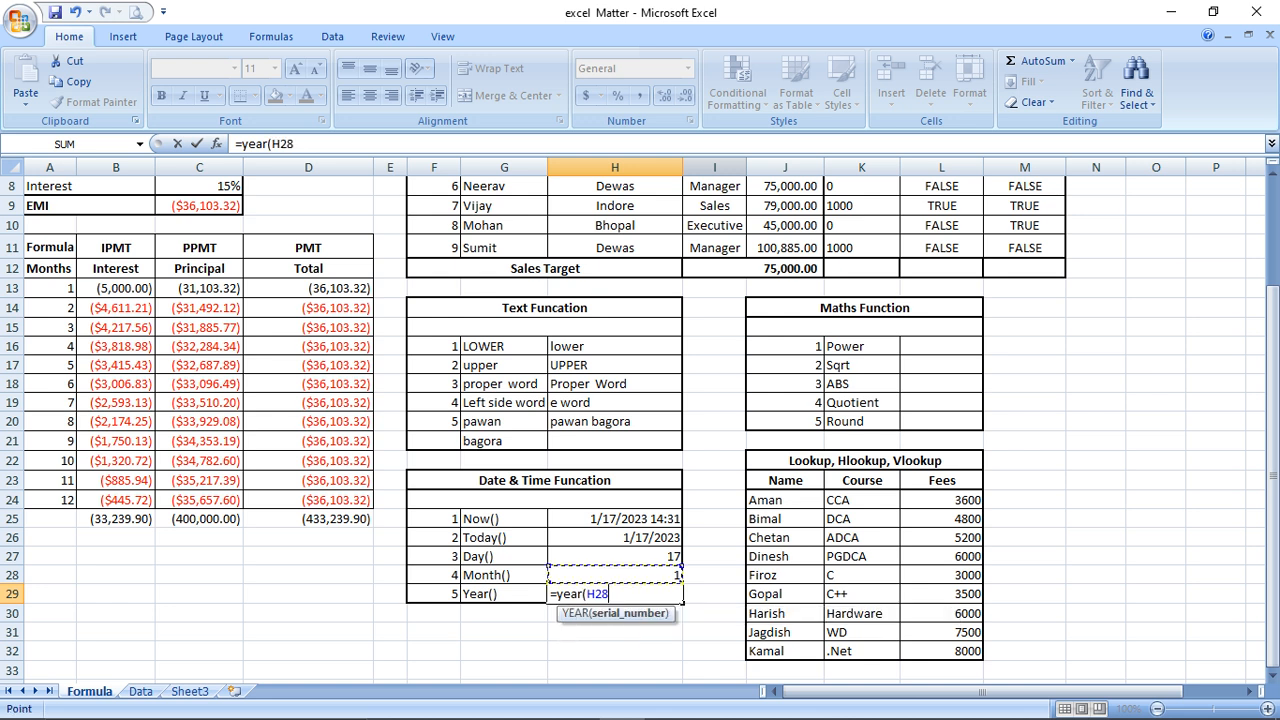
pyautogui.press('Up')
pyautogui.press('Up')
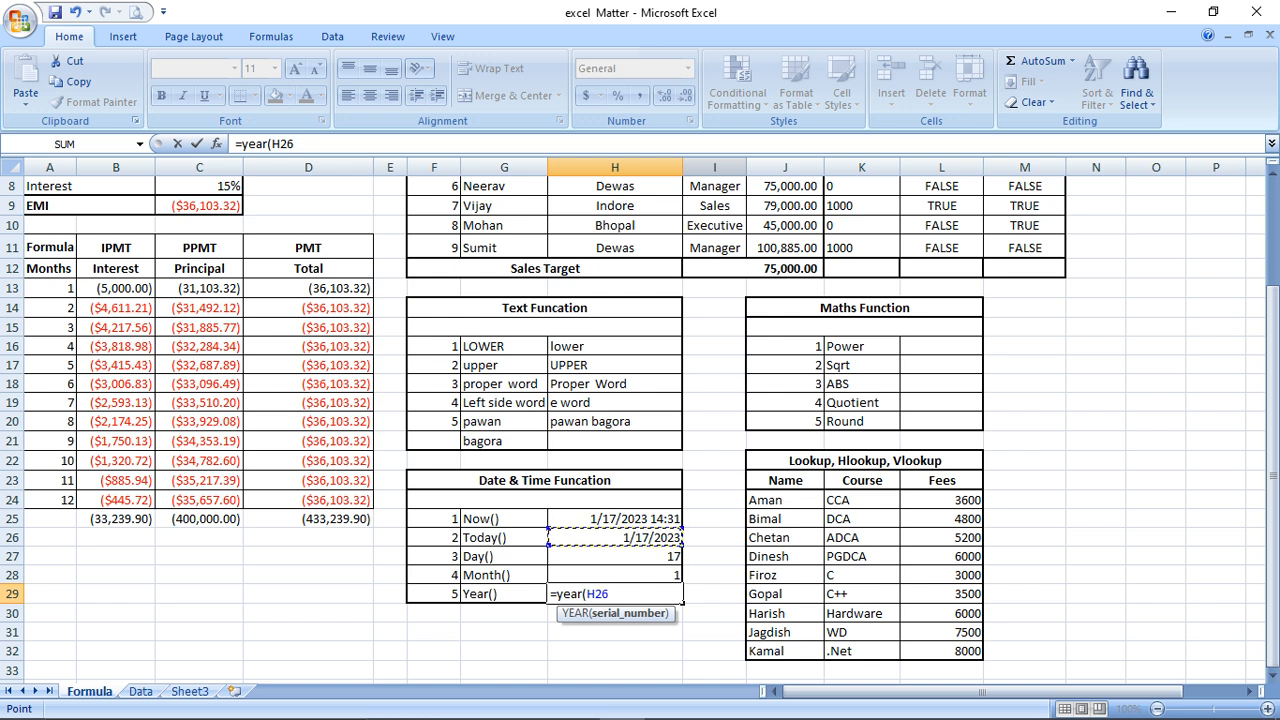
pyautogui.write(')')
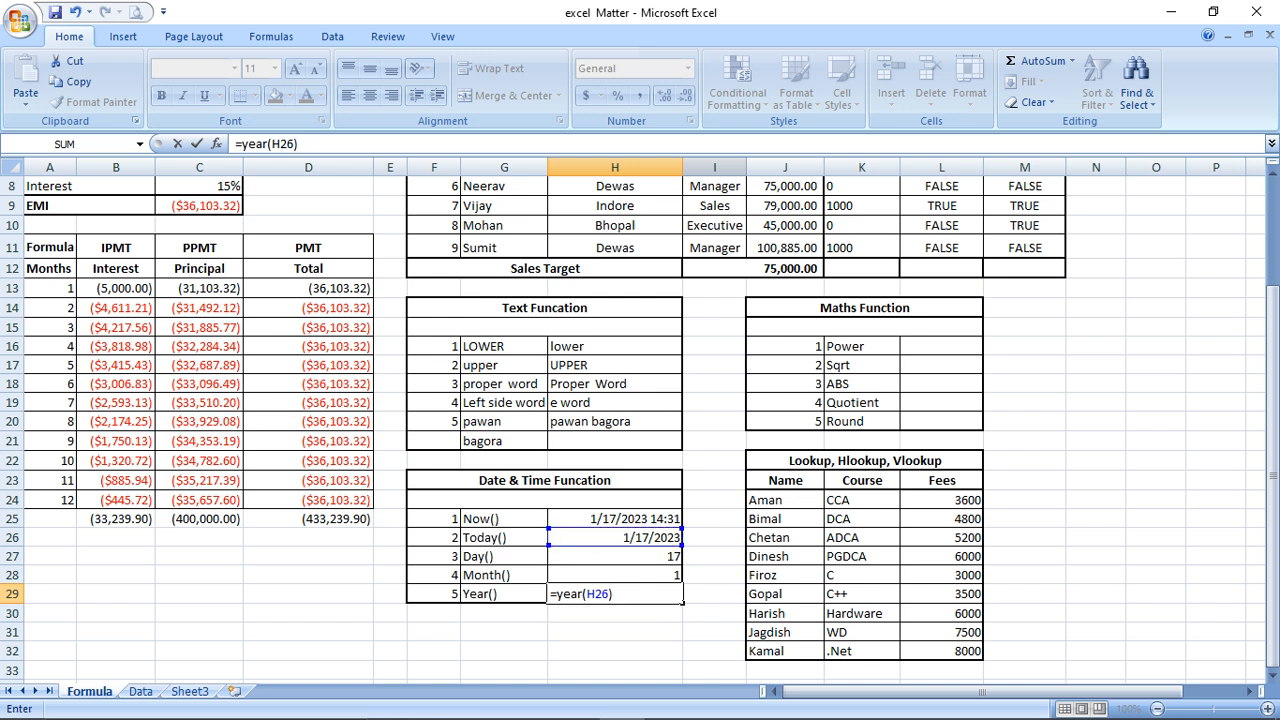
pyautogui.press('Return')
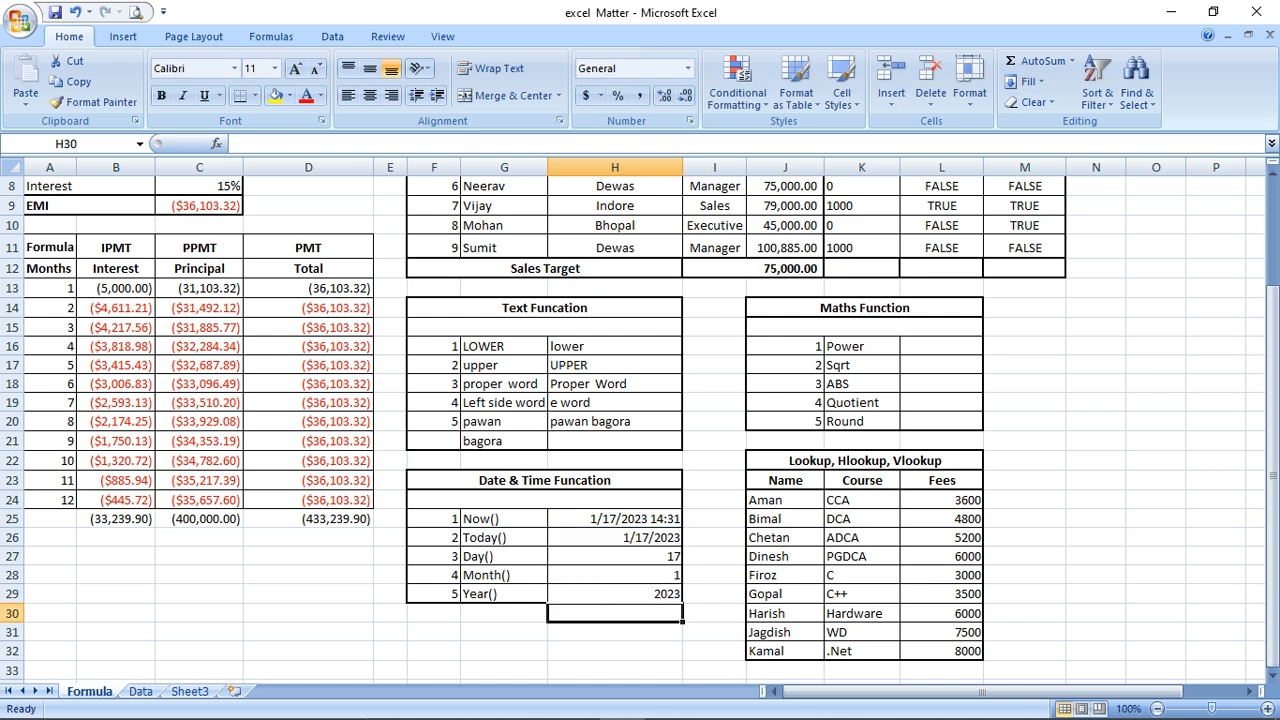
# Review the Date & Time results and move to the Power result cell L16
pyautogui.press('Up')
pyautogui.press('Up')
pyautogui.press('Up')
pyautogui.press('Up')
pyautogui.press('Up')
pyautogui.press('Up')
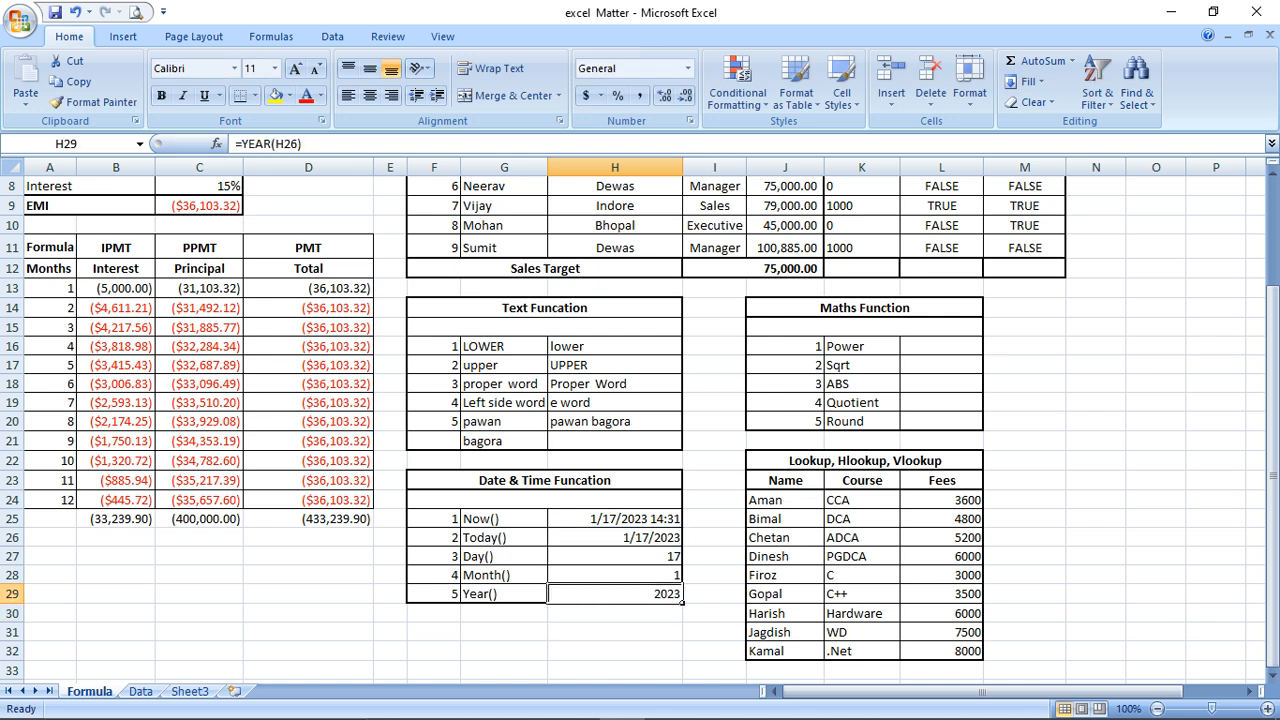
pyautogui.press('Up')
pyautogui.press('Down')
pyautogui.press('Down')
pyautogui.press('Down')
pyautogui.press('Down')
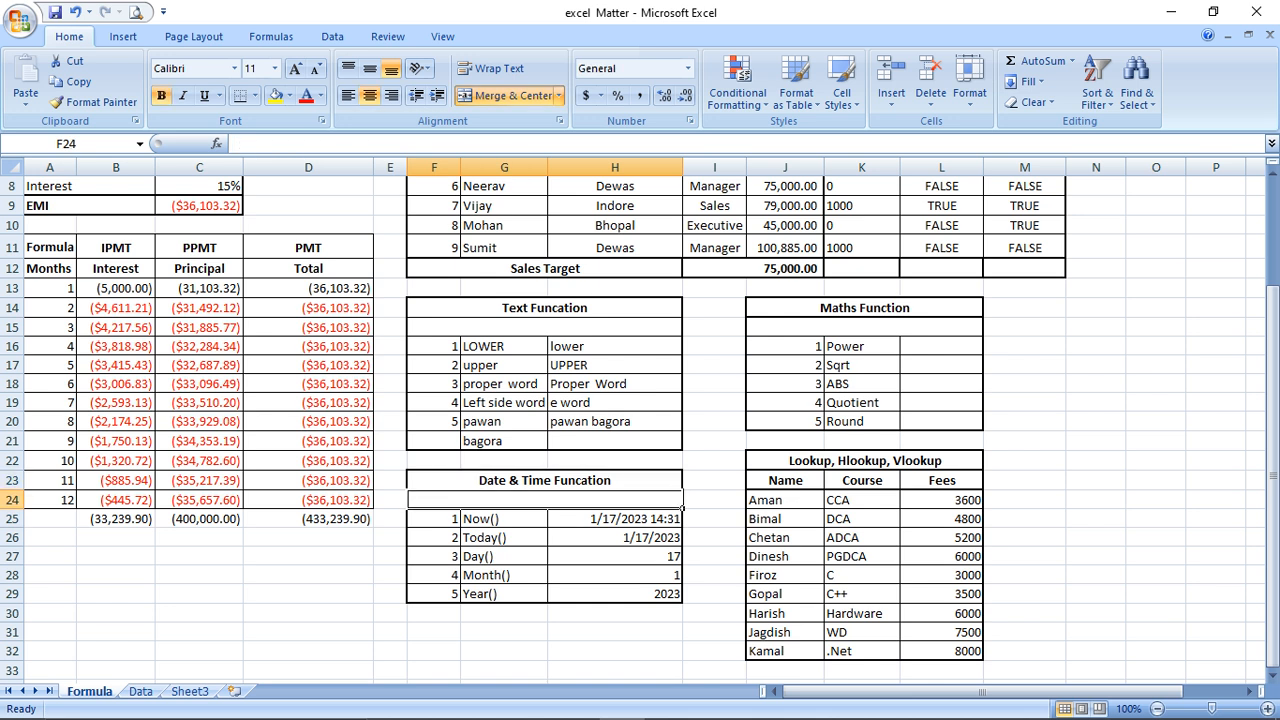
pyautogui.press('Up')
pyautogui.press('Right')
pyautogui.press('Right')
pyautogui.press('Right')
pyautogui.press('Right')
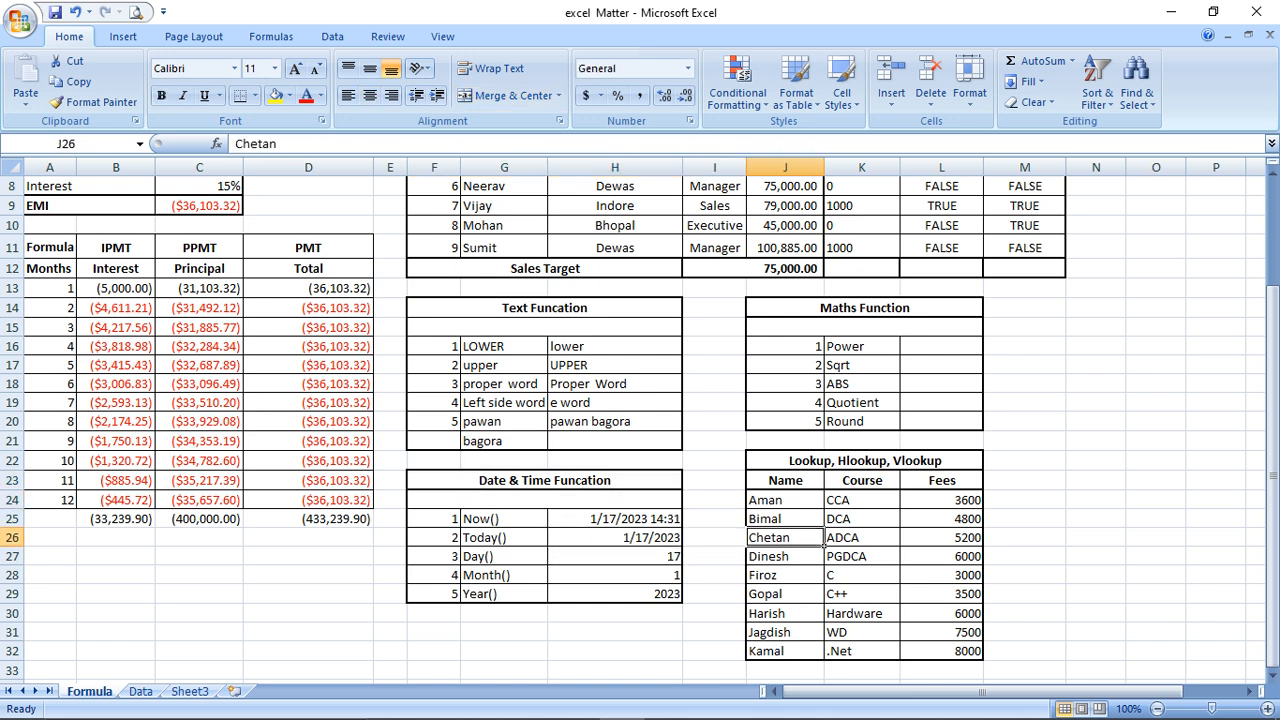
pyautogui.press('Up')
pyautogui.press('Up')
pyautogui.press('Up')
pyautogui.press('Up')
pyautogui.press('Up')
pyautogui.press('Up')
pyautogui.press('Up')
pyautogui.press('Up')
pyautogui.press('Up')
pyautogui.press('Up')
pyautogui.press('Up')
pyautogui.press('Up')
pyautogui.press('Down')
pyautogui.press('Down')
# Enter =POWER(4,5) in L16 so the Power row shows 1024
pyautogui.write('=')
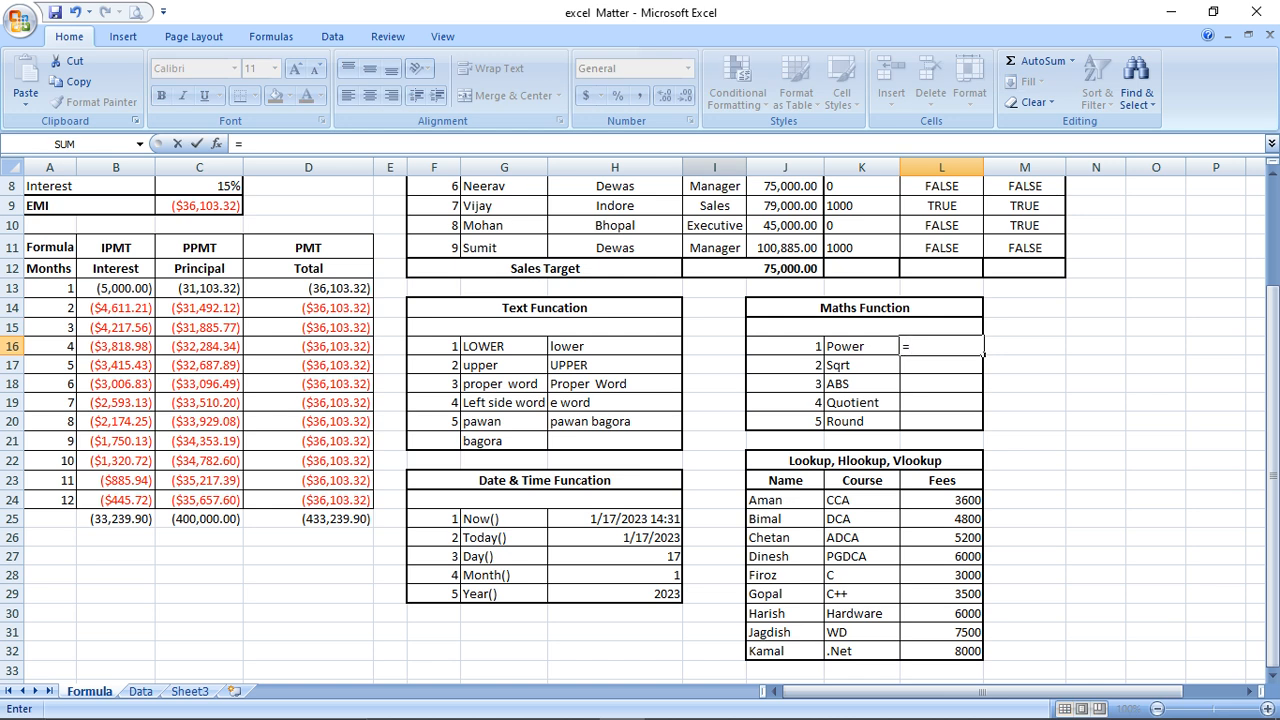
pyautogui.write('power')
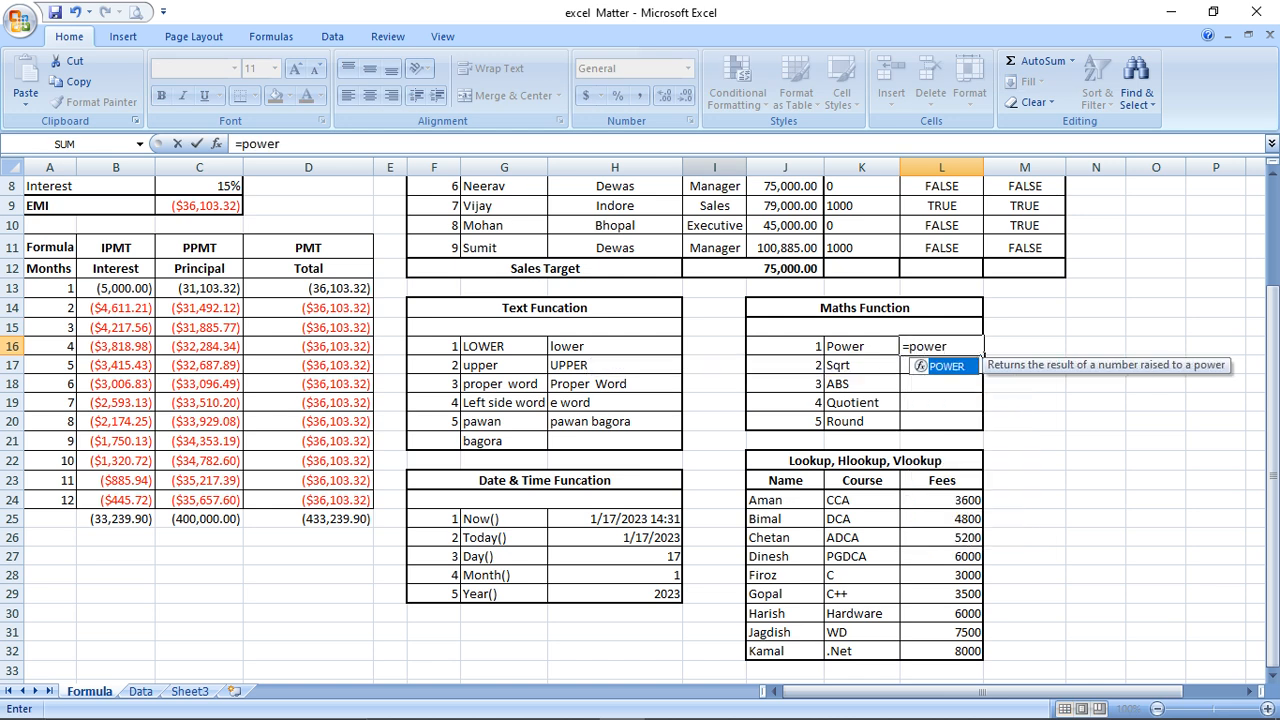
pyautogui.write('(')
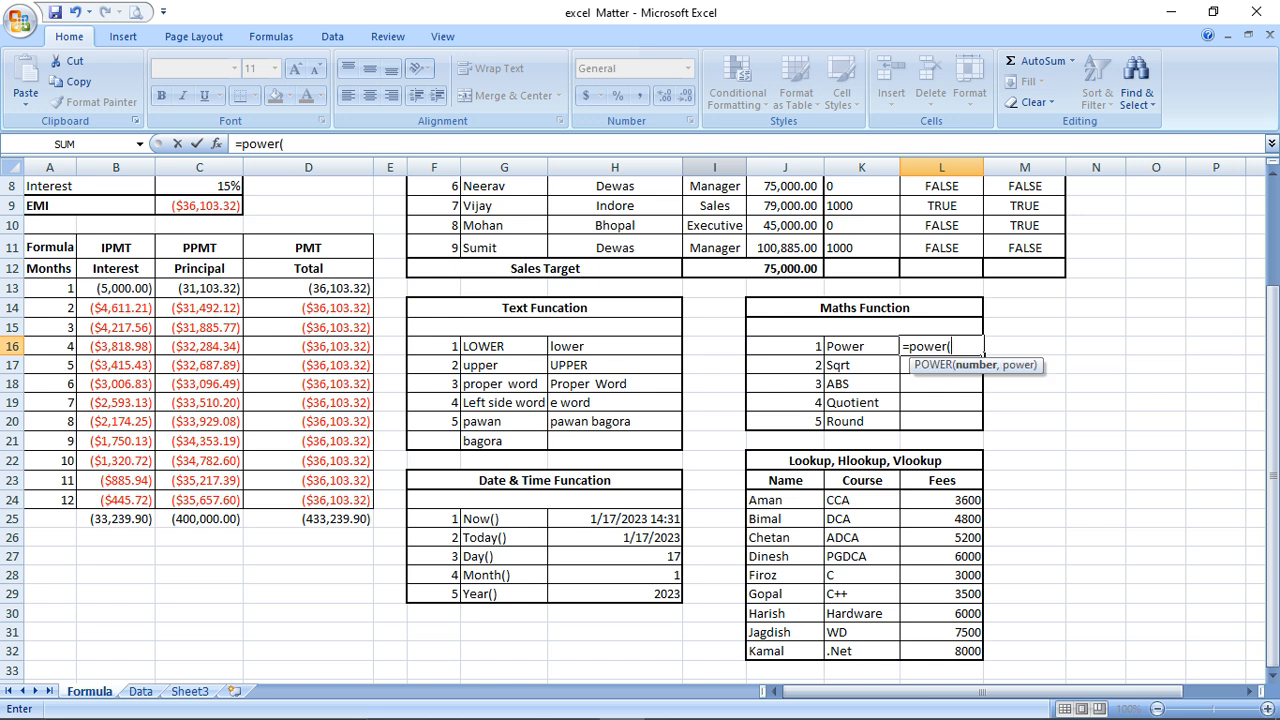
pyautogui.write('4,5)')
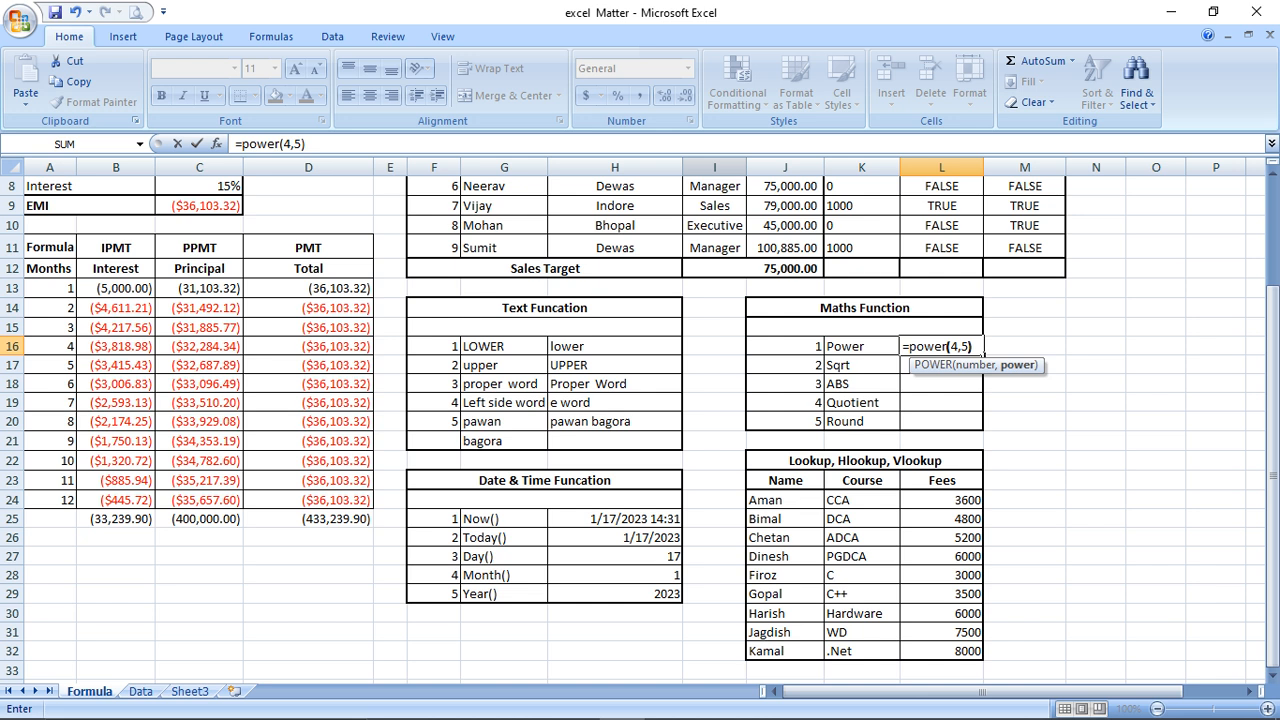
pyautogui.press('Return')
pyautogui.press('Up')
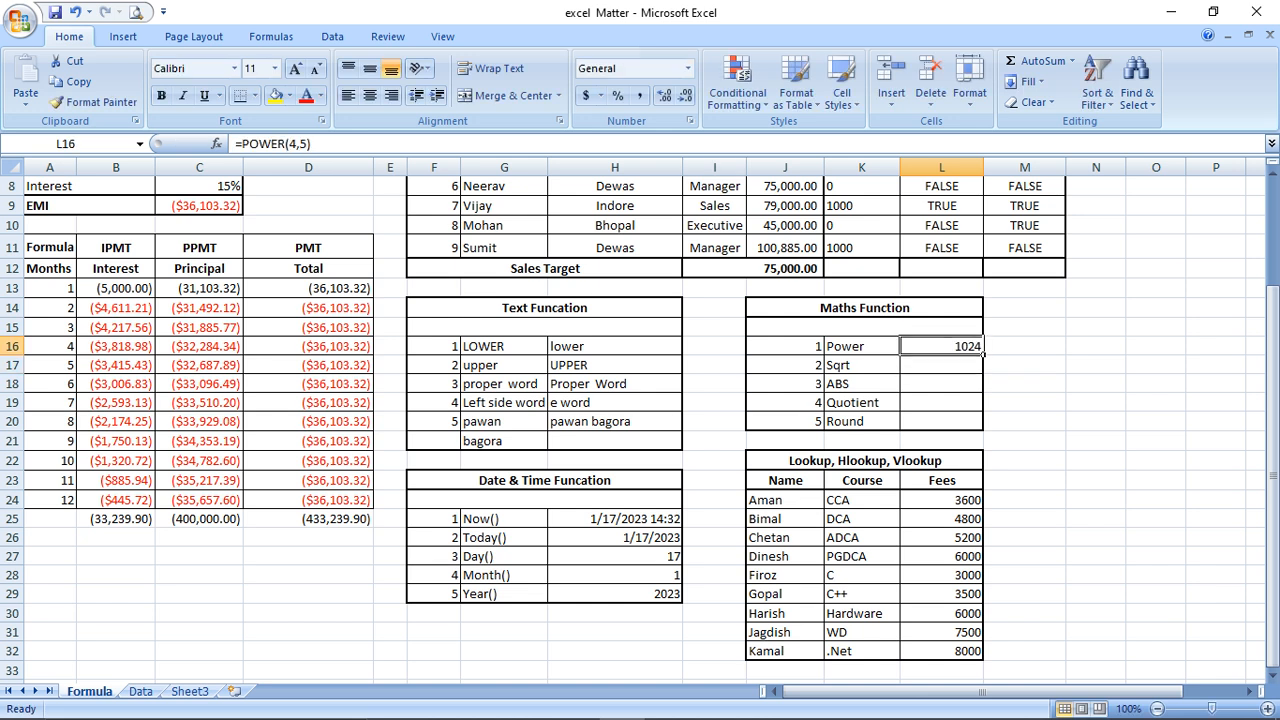
pyautogui.press('Down')
pyautogui.press('Up')
pyautogui.press('Down')
# Enter =SQRT(225) in L17 and =ABS(-334) in L18, trimming the extra digits
pyautogui.write('=s')
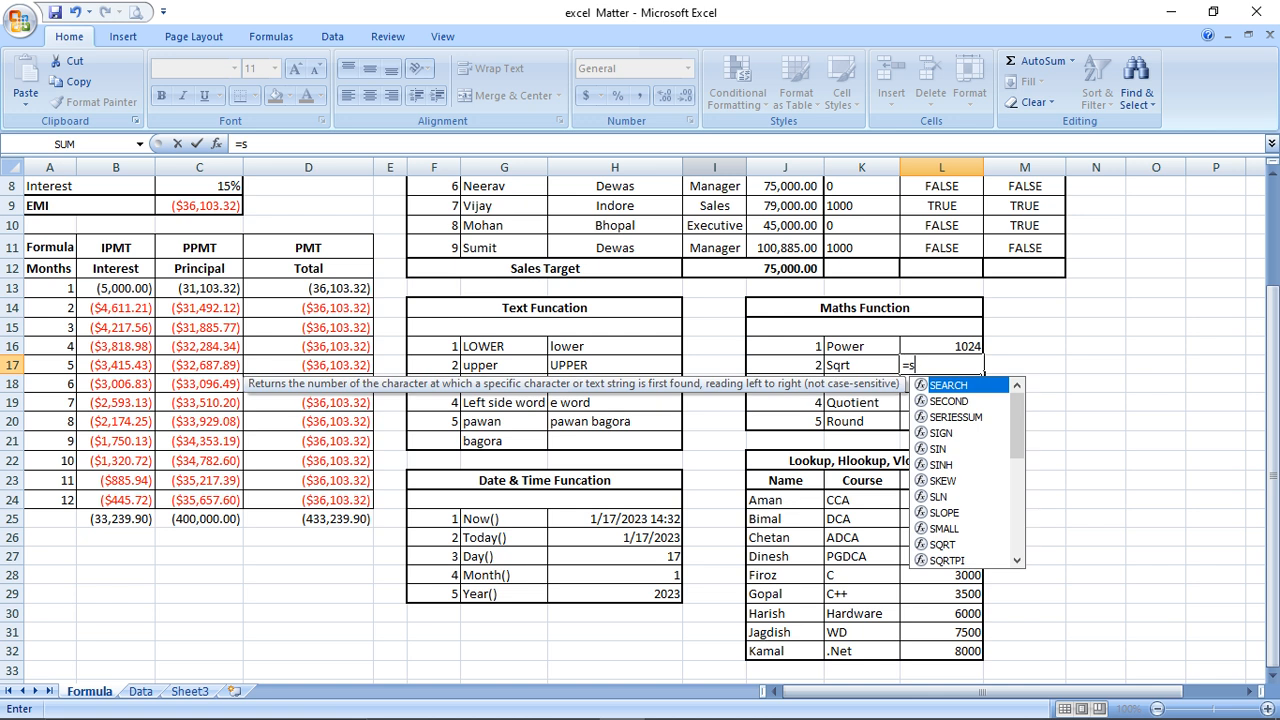
pyautogui.write('qrt(')
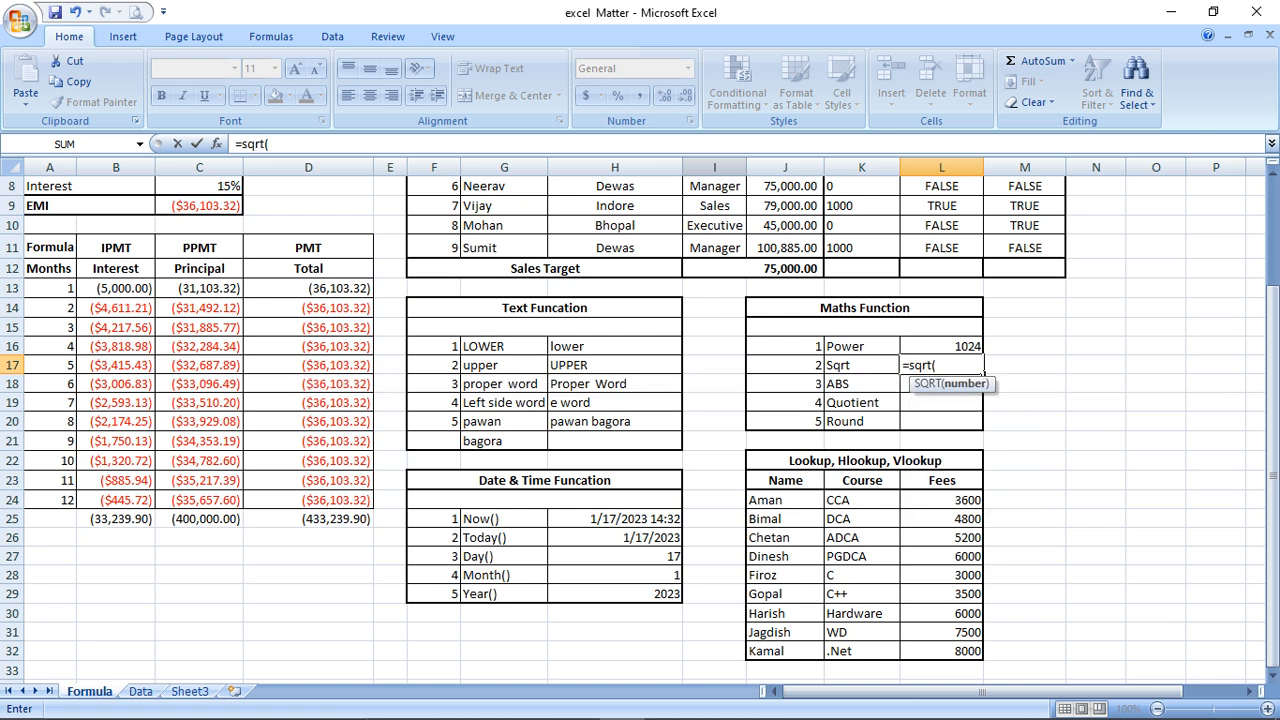
pyautogui.write('225)')
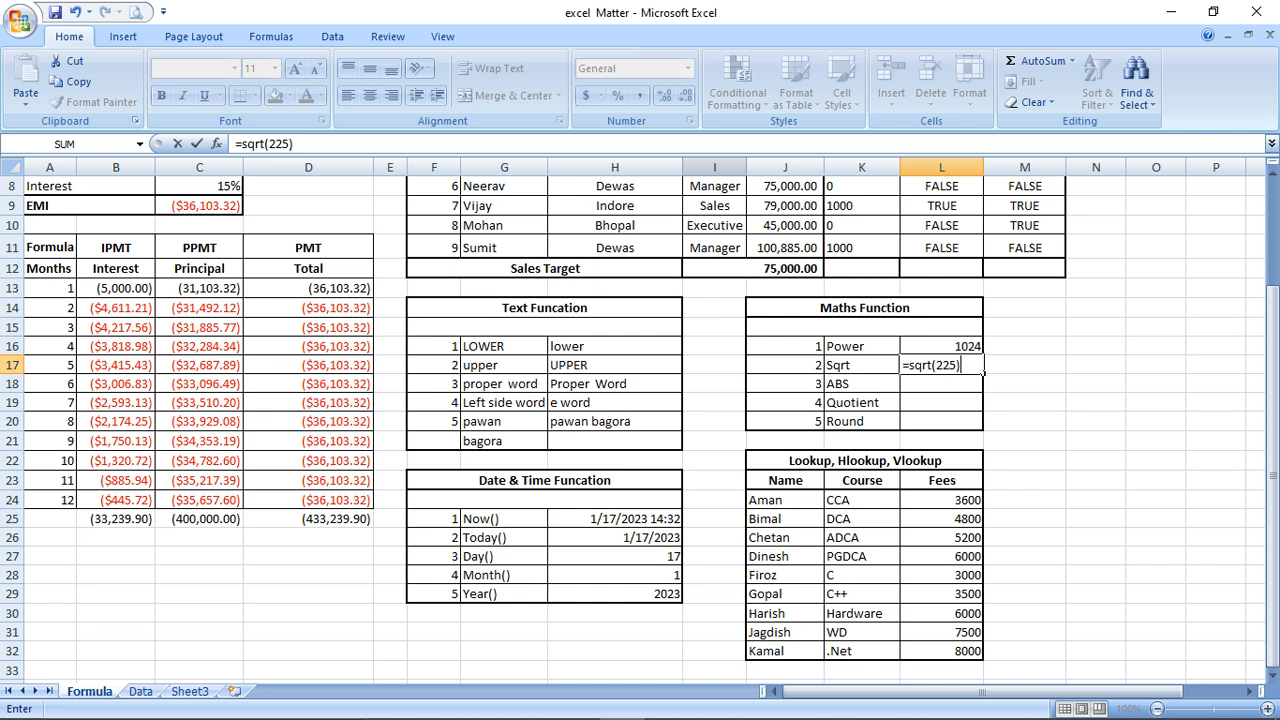
pyautogui.press('Return')
pyautogui.write('=ab')
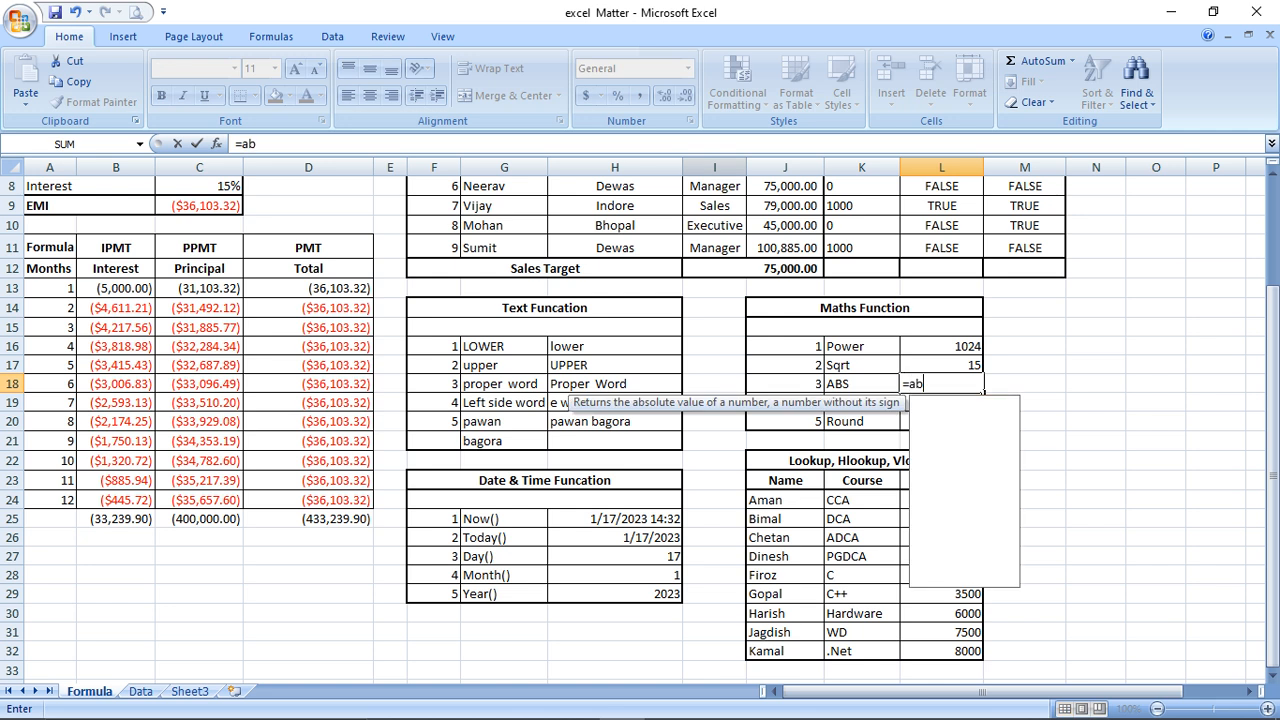
pyautogui.write('s(')
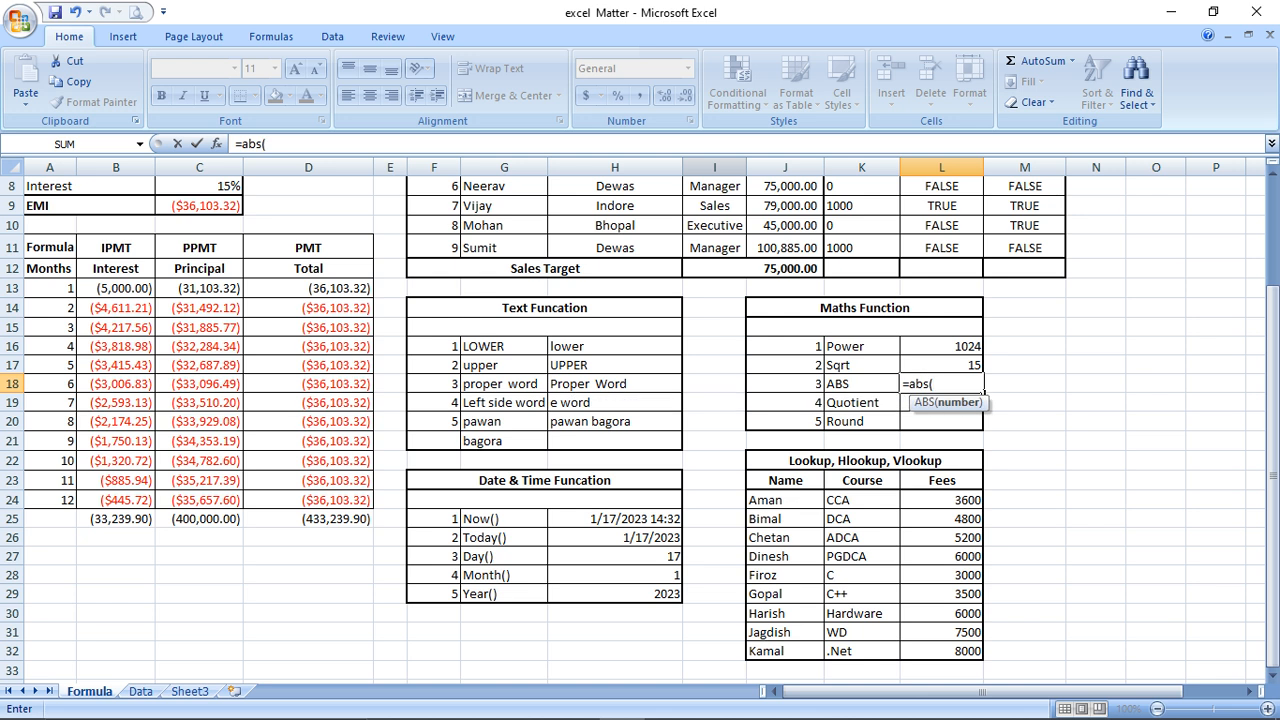
pyautogui.write('-334534')
pyautogui.press('BackSpace')
pyautogui.press('BackSpace')
pyautogui.press('BackSpace')
pyautogui.write(')')
pyautogui.press('Return')
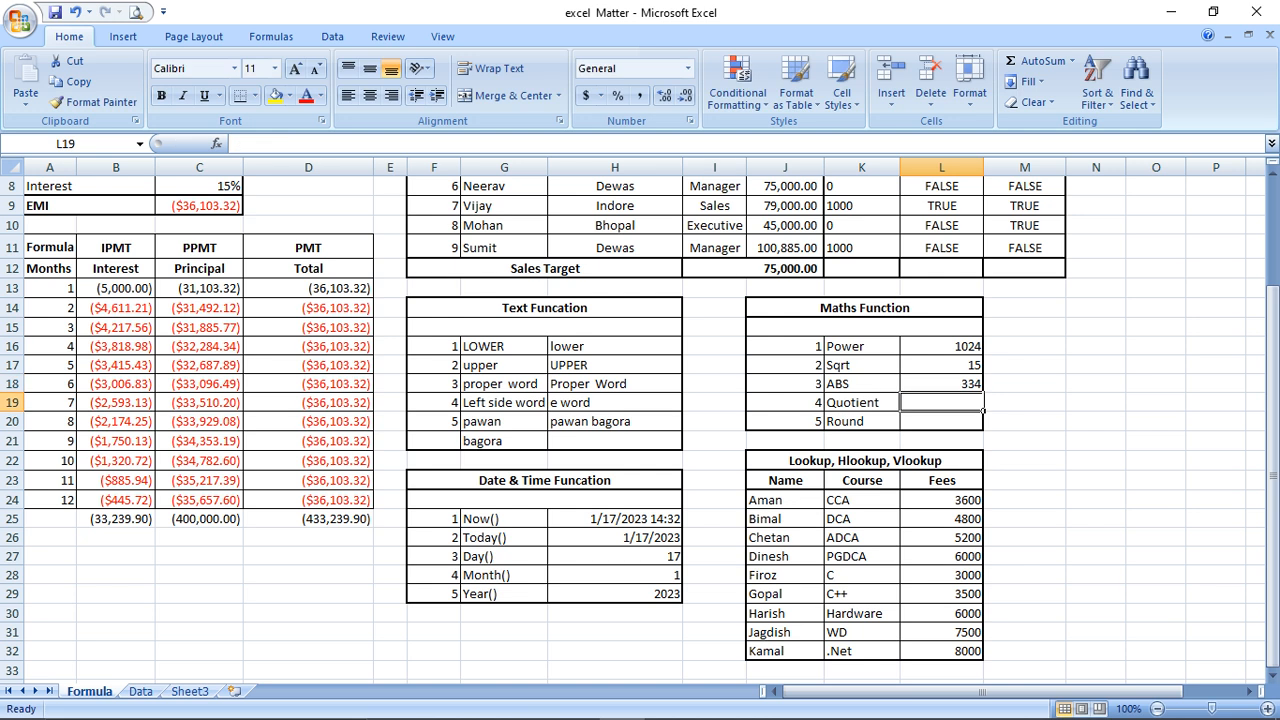
# Check the Maths table formulas and settle on the Quotient result cell
pyautogui.press('Up')
pyautogui.press('Down')
pyautogui.press('Up')
pyautogui.press('Up')
pyautogui.press('Up')
pyautogui.press('Down')
pyautogui.press('Up')
pyautogui.press('Right')
pyautogui.press('Right')
pyautogui.press('Down')
pyautogui.press('Down')
pyautogui.press('Down')
pyautogui.press('Up')
pyautogui.press('Left')
pyautogui.press('Left')
pyautogui.press('Down')
# Enter =QUOTIENT(20,10) in L19, which returns 2
pyautogui.write('=q')
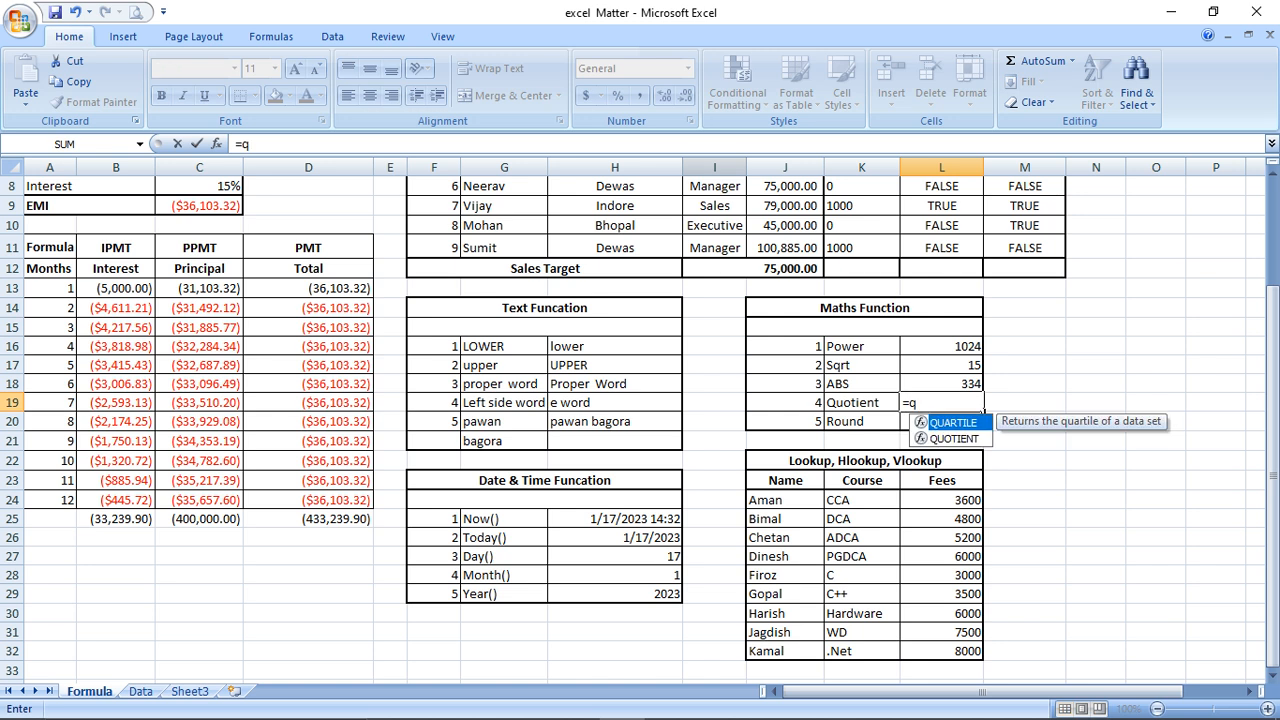
pyautogui.write('uotie')
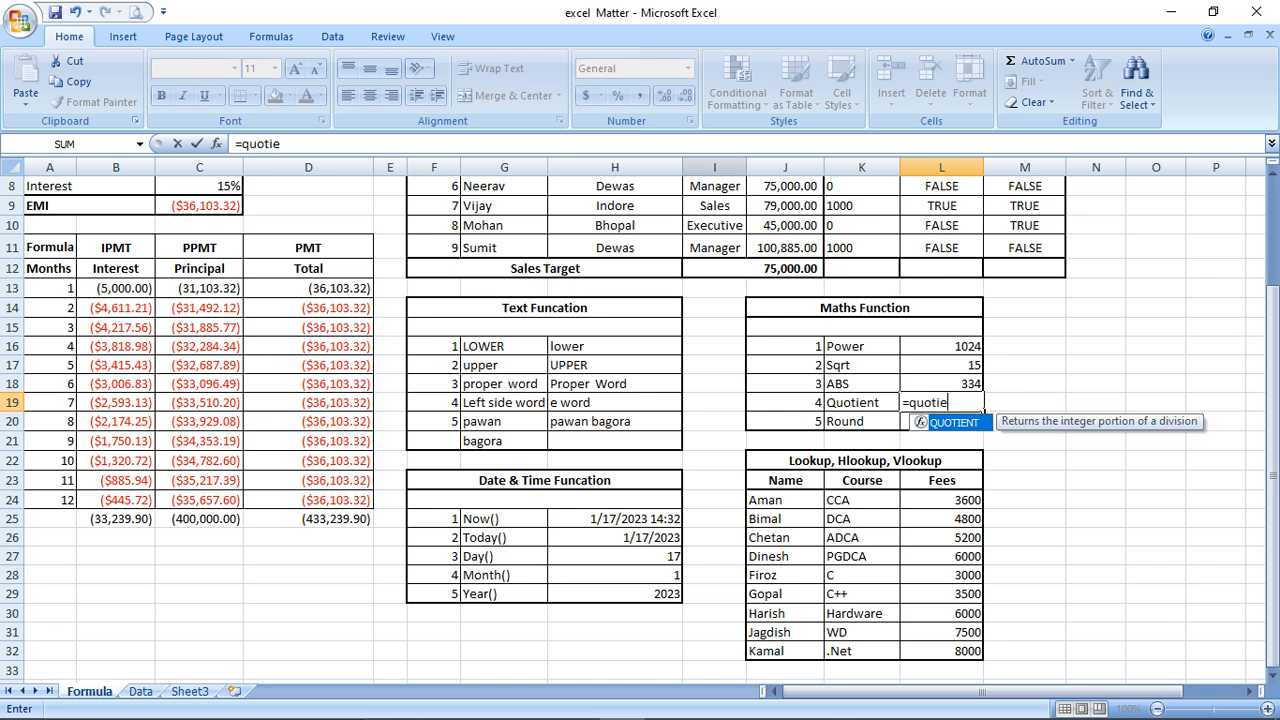
pyautogui.write('nt(')
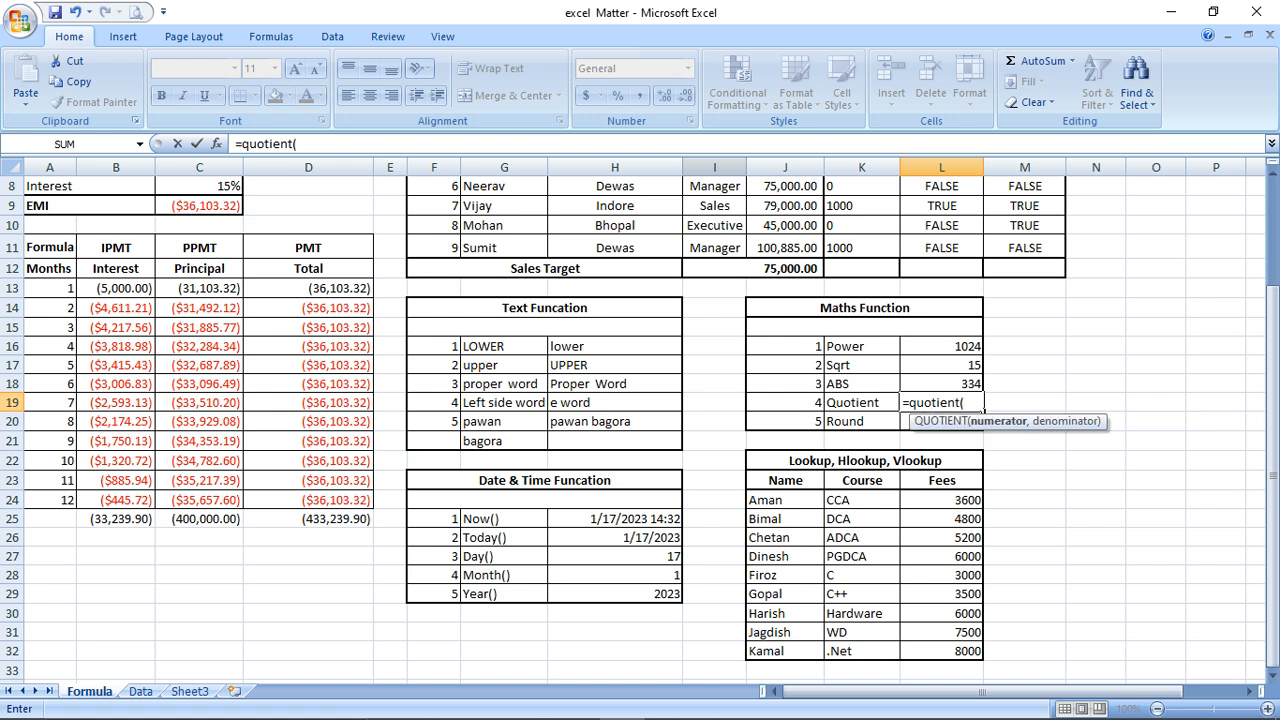
pyautogui.write('20,')
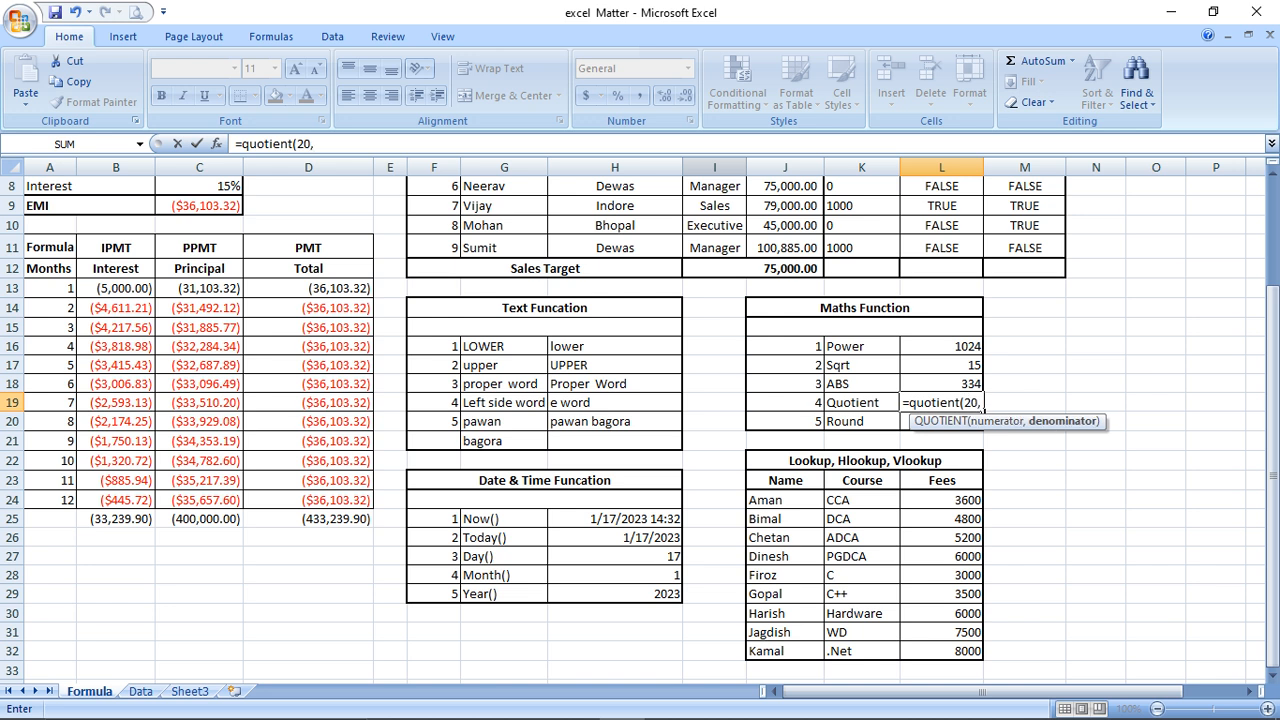
pyautogui.write('10)')
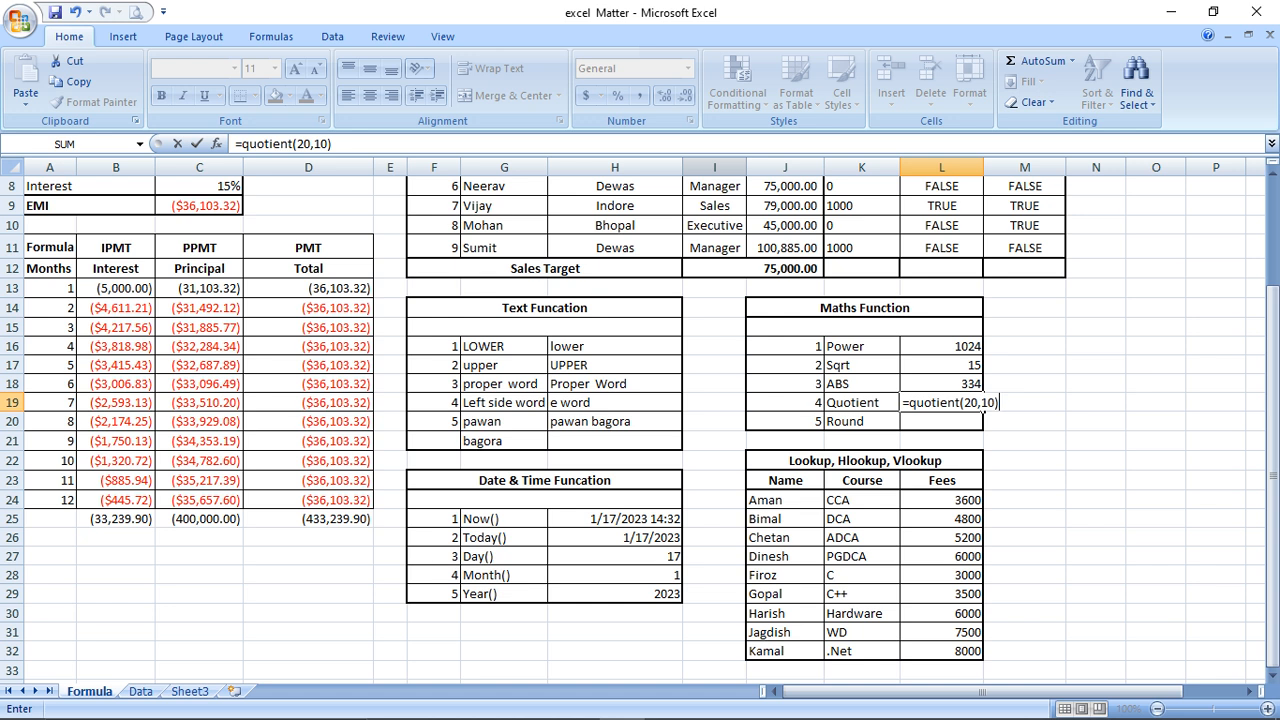
pyautogui.press('Return')
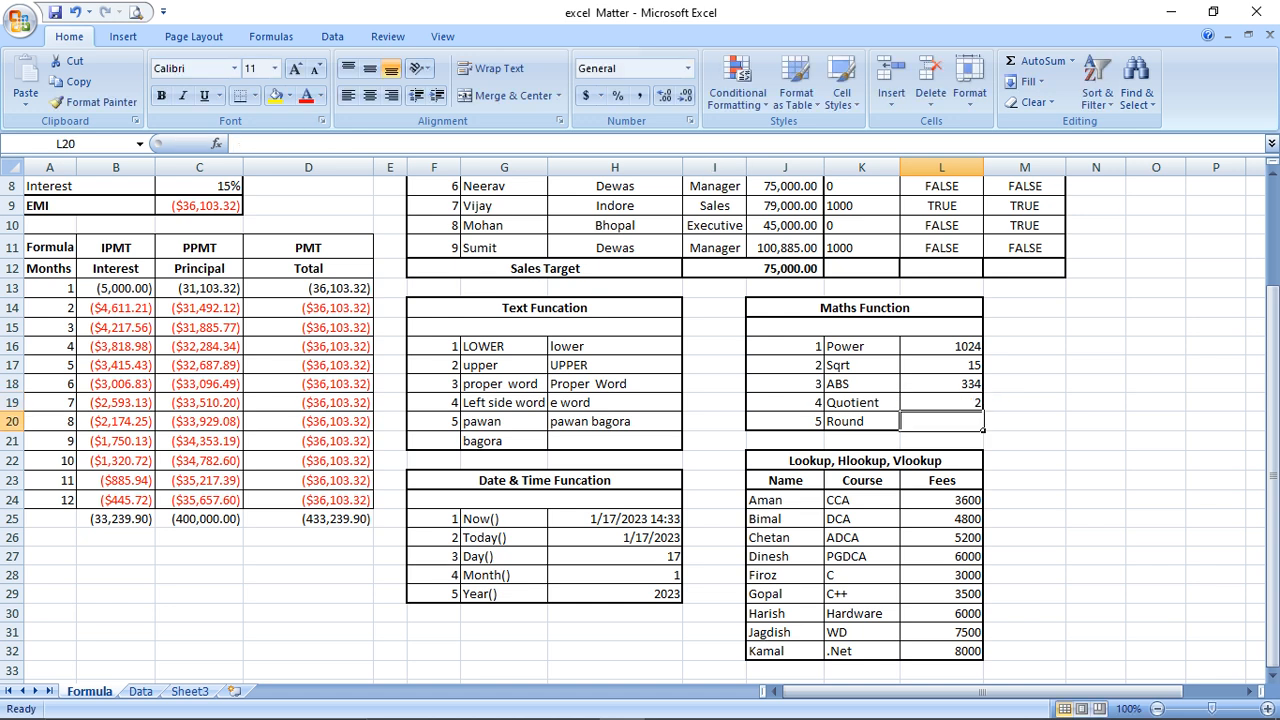
pyautogui.press('Up')
pyautogui.press('Down')
# Enter =ROUND(226.531,2) in L20, fixing the mistyped digit, to show 226.53
pyautogui.write('=Ro')
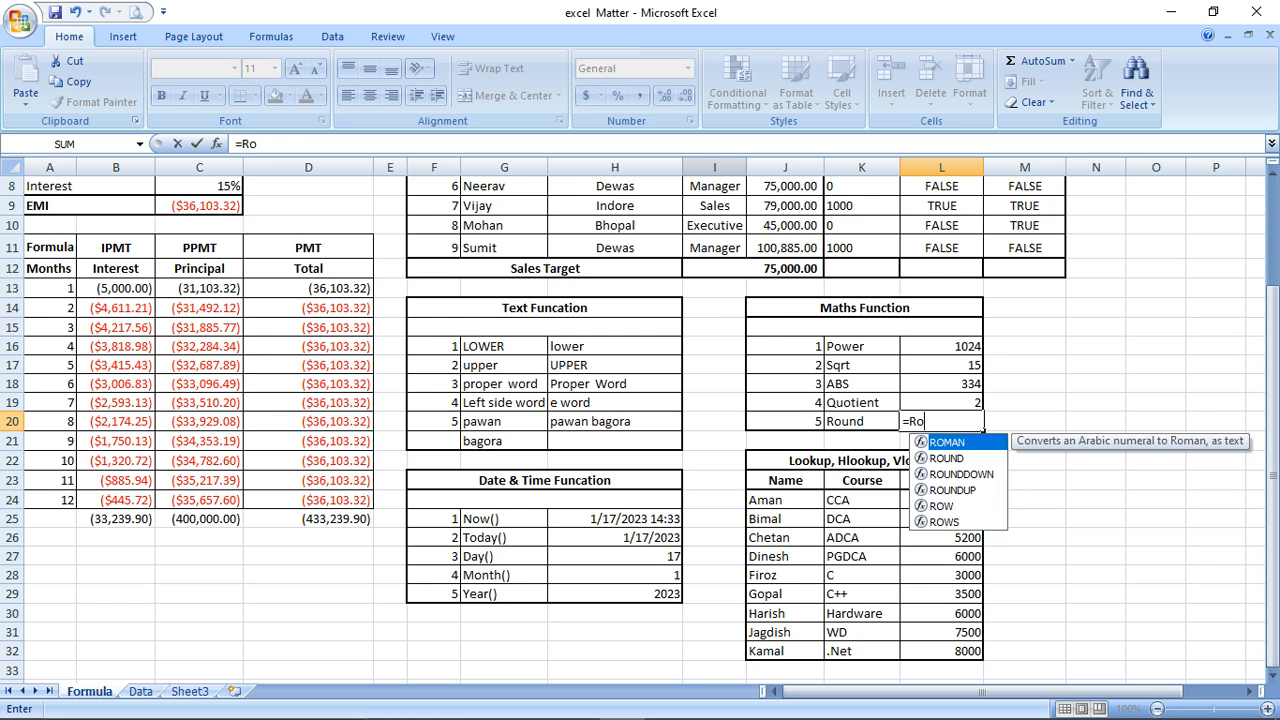
pyautogui.write('und(')
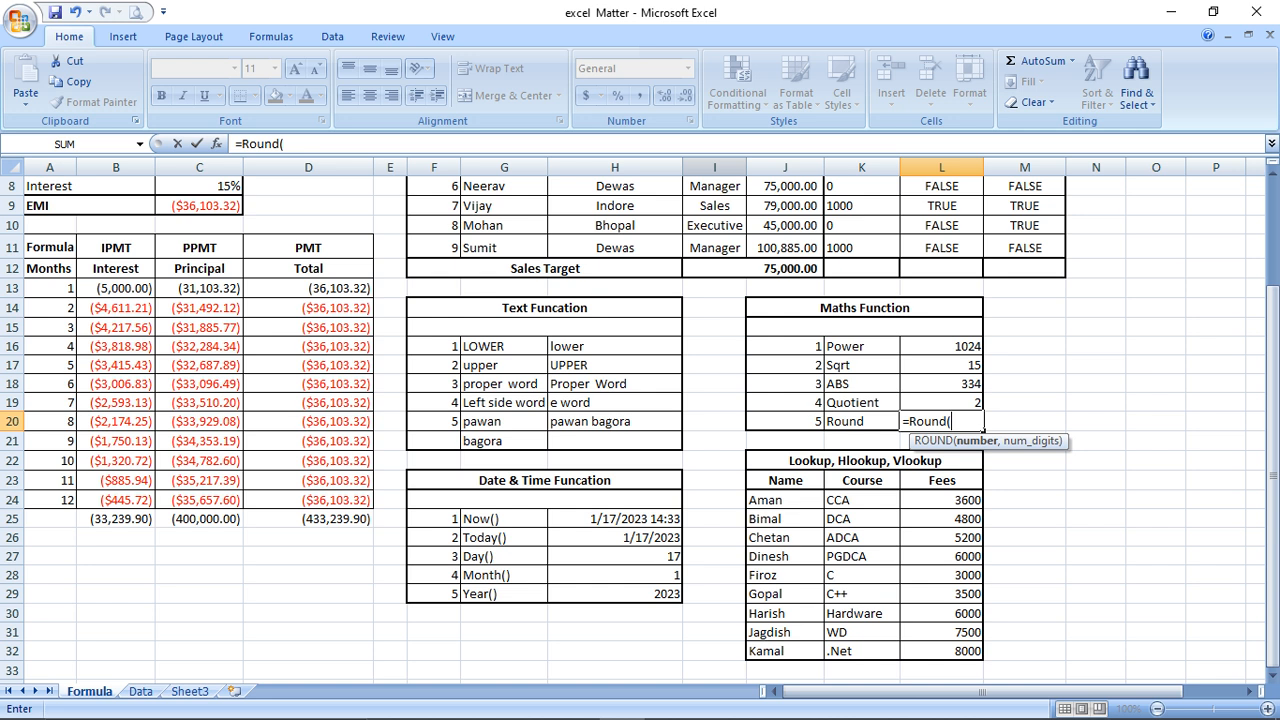
pyautogui.write('226.531,')
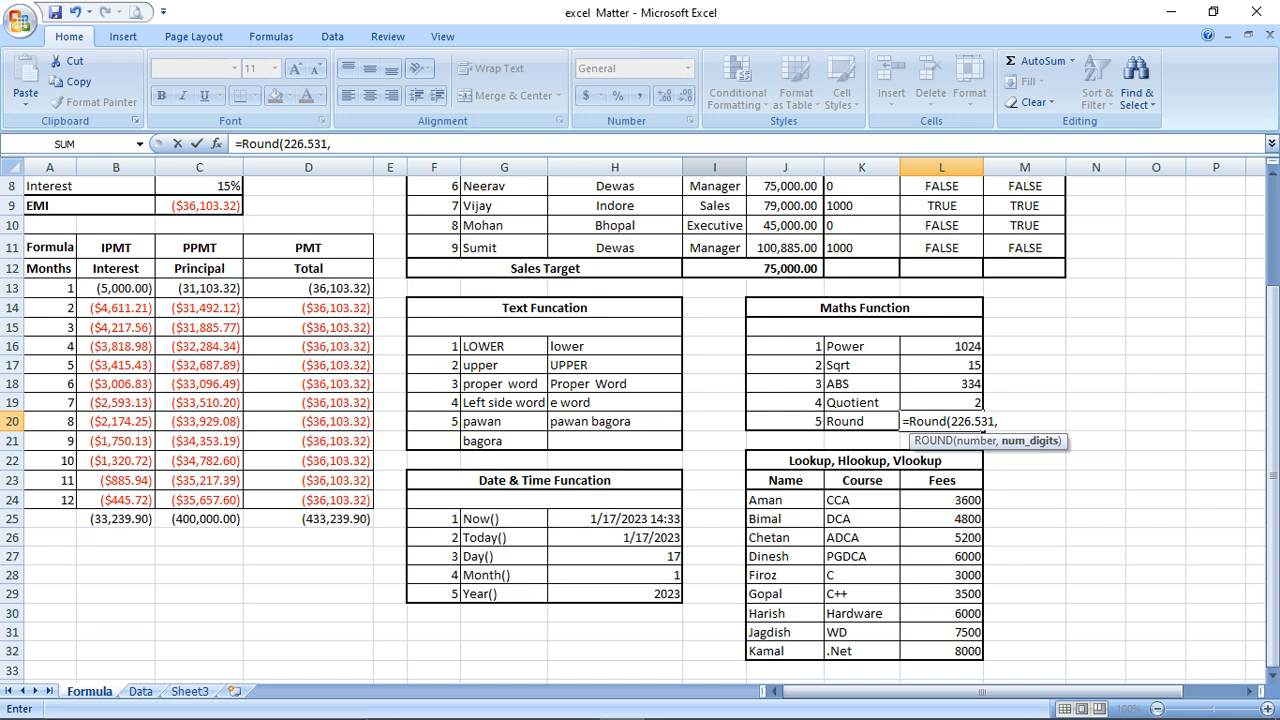
pyautogui.write('2)')
pyautogui.press('Return')
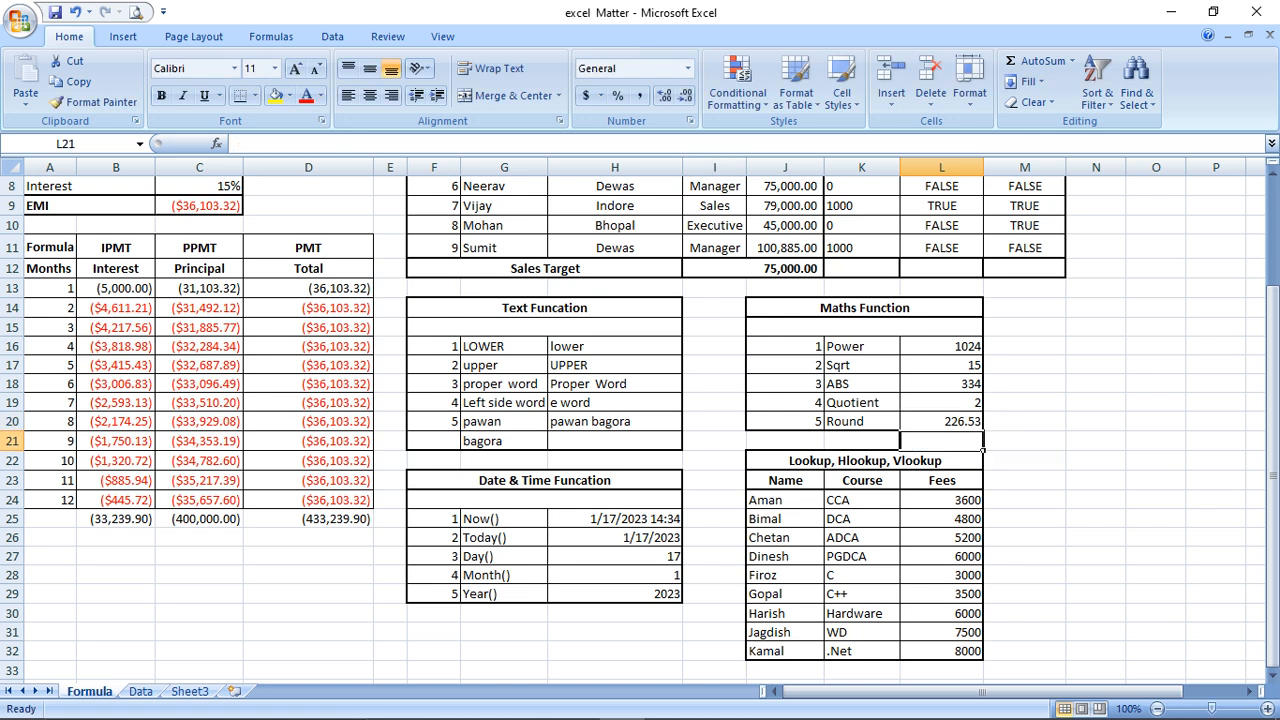
# Edit the Round formula in L20 to 1 decimal place, showing 226.5
pyautogui.click(941, 422)
pyautogui.press('XF86MonBrightnessDown')
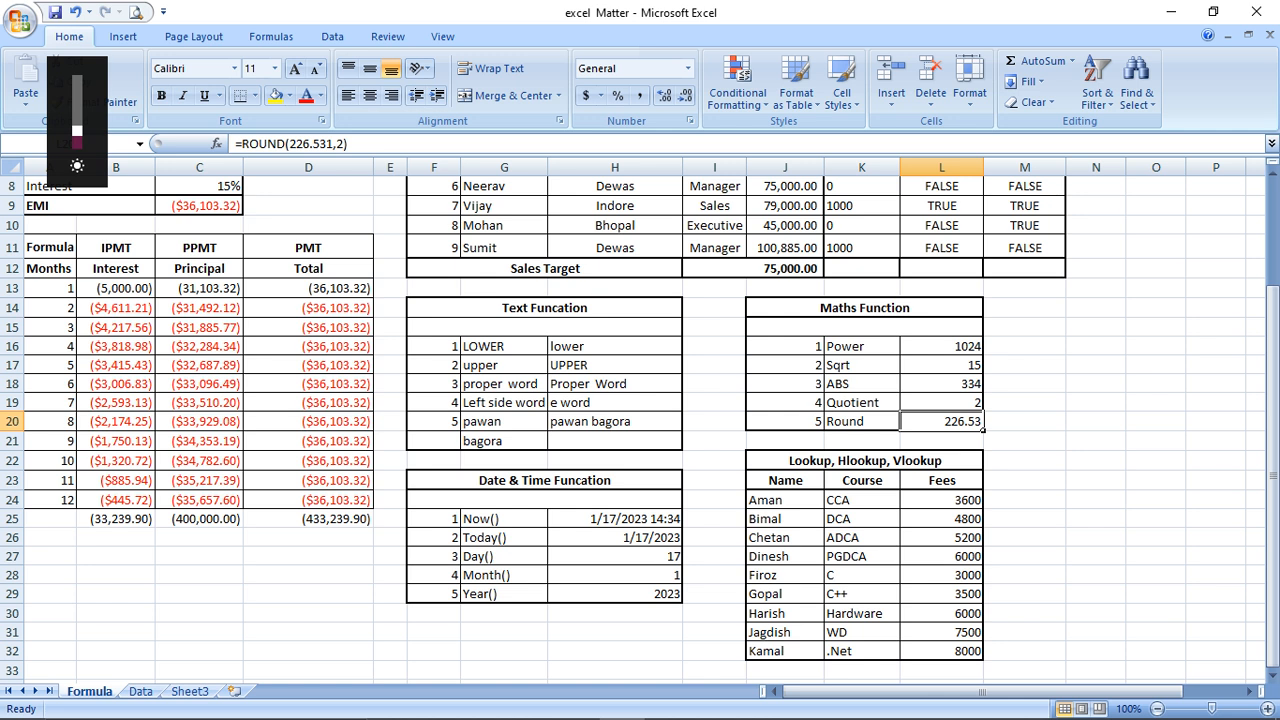
pyautogui.press('F2')
pyautogui.press('Left')
pyautogui.press('BackSpace')
pyautogui.write('1')
pyautogui.press('Return')
pyautogui.press('Up')
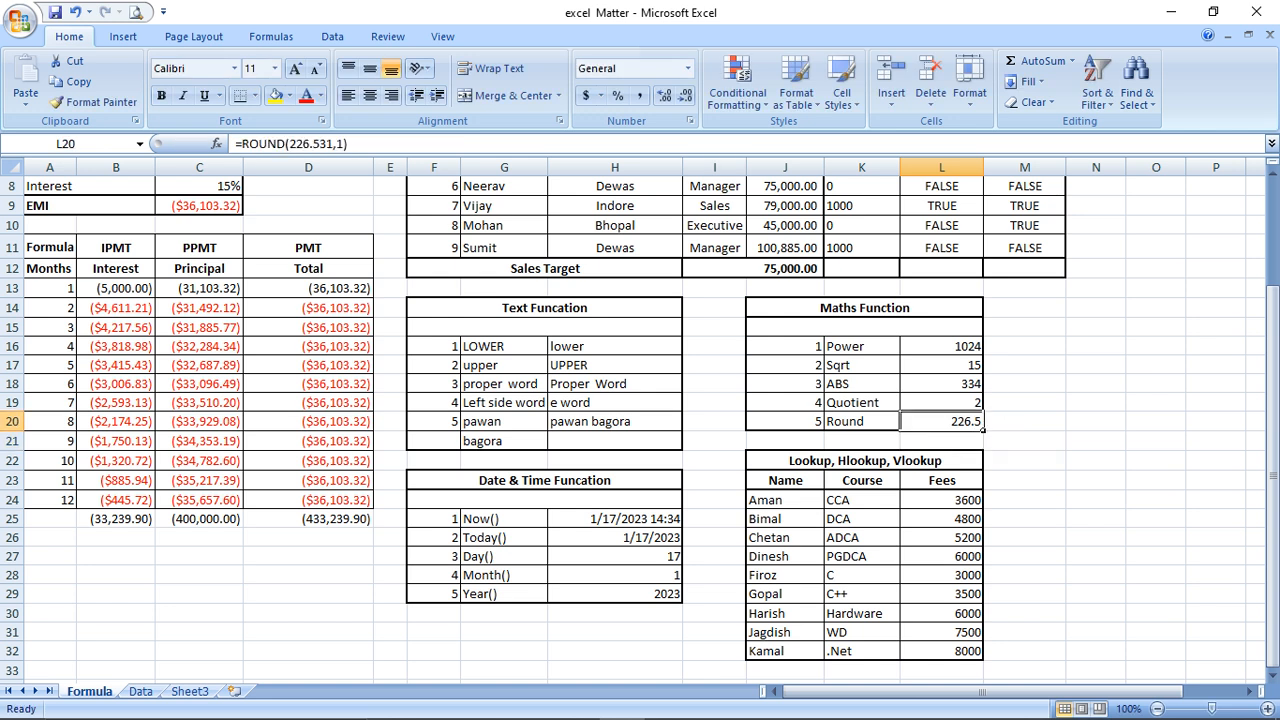
# Change the Round digits argument to 0 so L20 shows 227
pyautogui.press('F2')
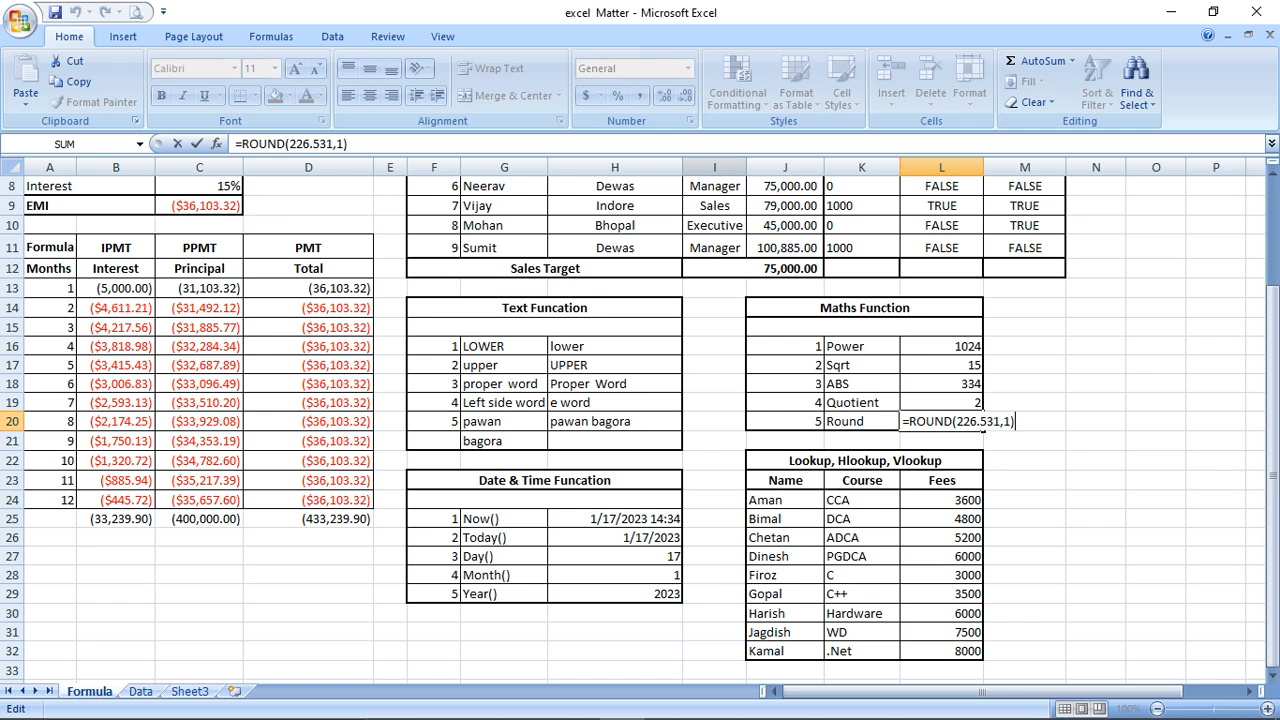
pyautogui.press('Left')
pyautogui.press('Left')
pyautogui.press('BackSpace')
pyautogui.write('0')
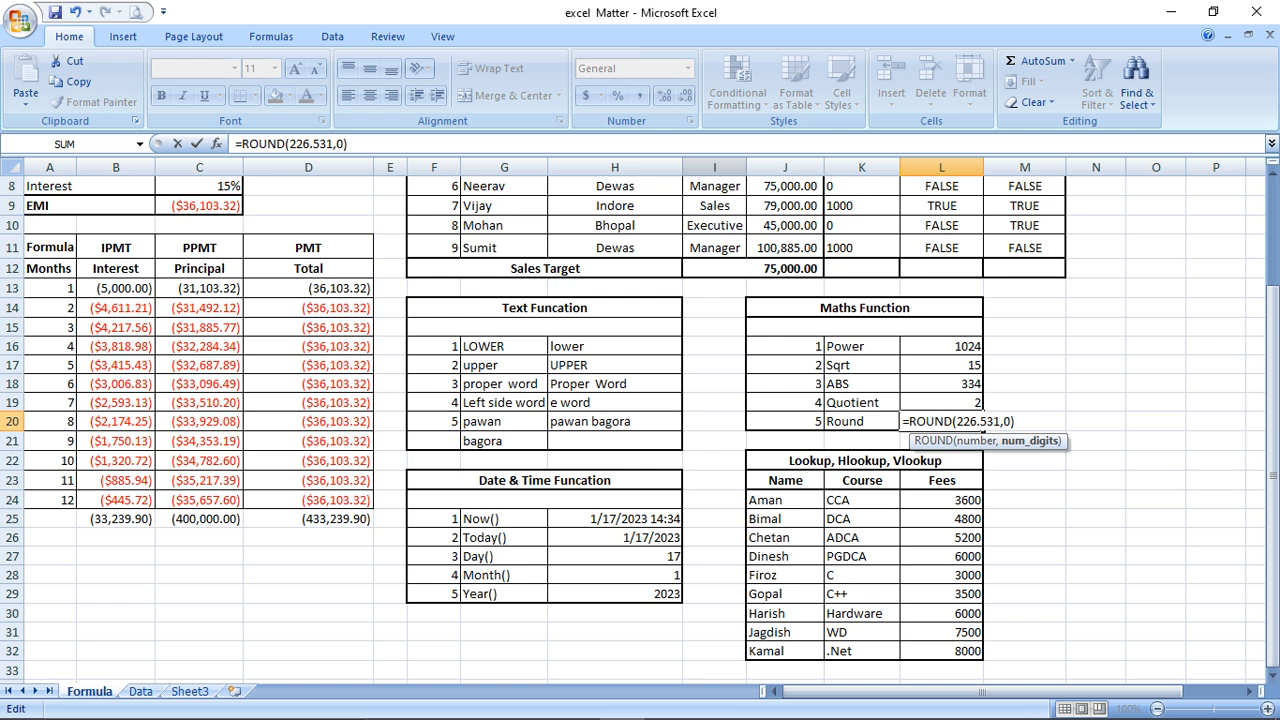
pyautogui.press('Return')
pyautogui.press('Up')
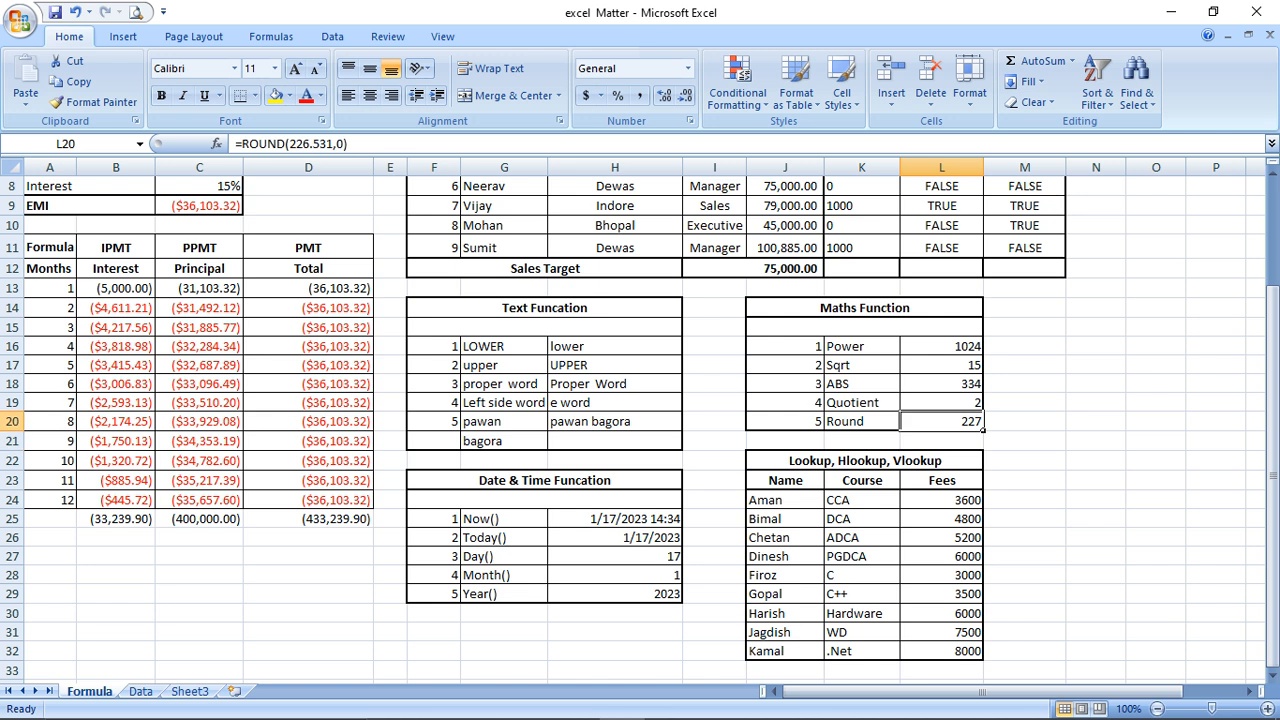
pyautogui.press('Left')
pyautogui.press('Left')
pyautogui.press('Left')
pyautogui.press('Left')
pyautogui.press('Up')
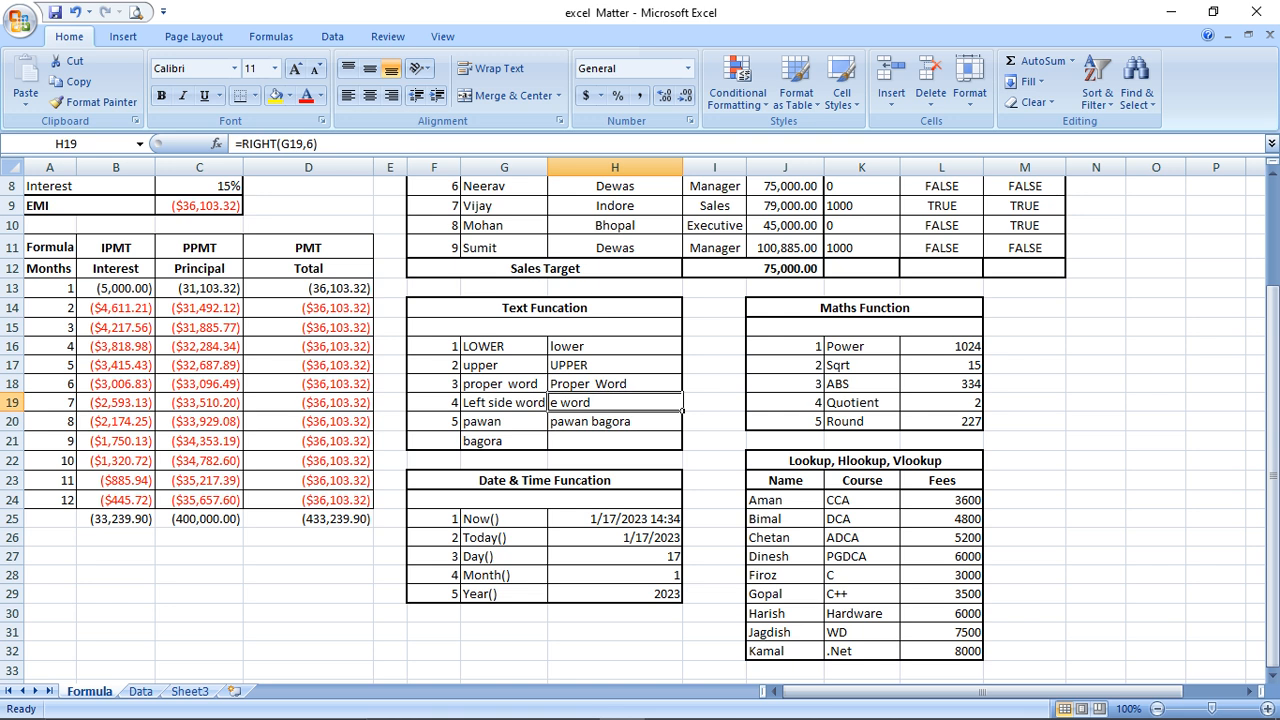
pyautogui.press('Down')
pyautogui.press('Down')
pyautogui.press('Down')
pyautogui.press('Down')
pyautogui.press('Down')
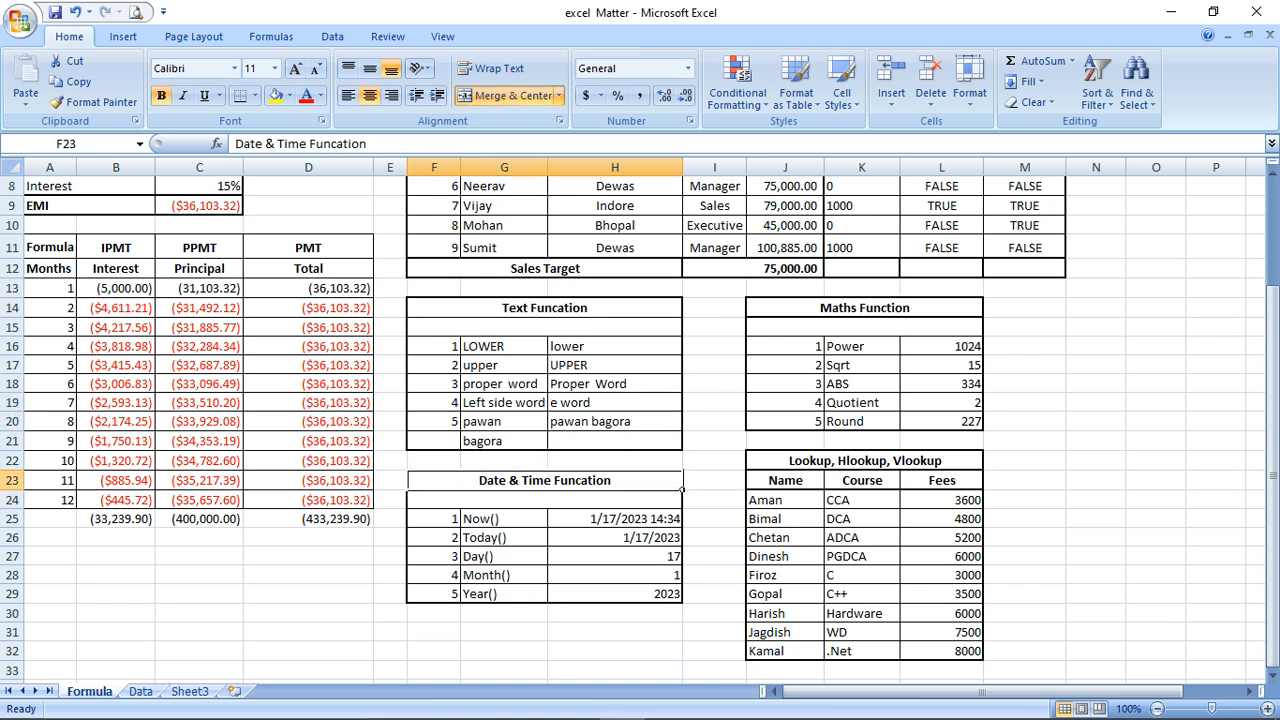
pyautogui.press('Up')
pyautogui.hotkey('alt', 'Tab')
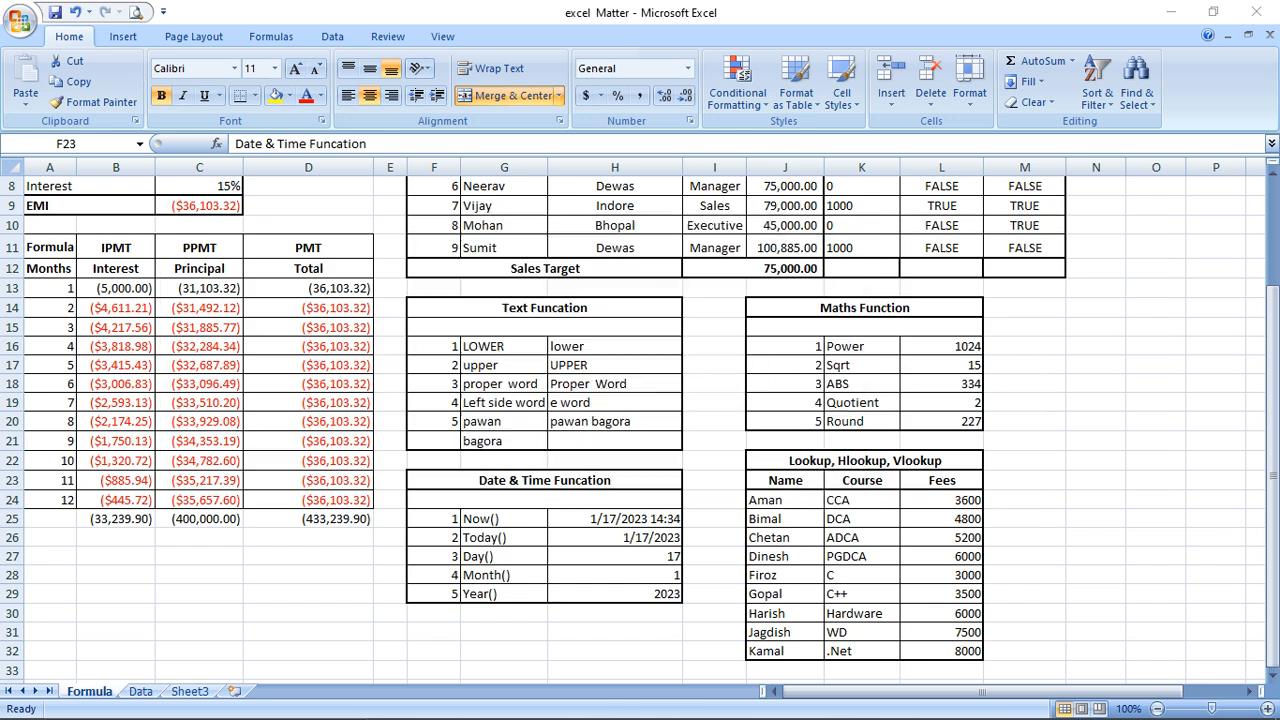